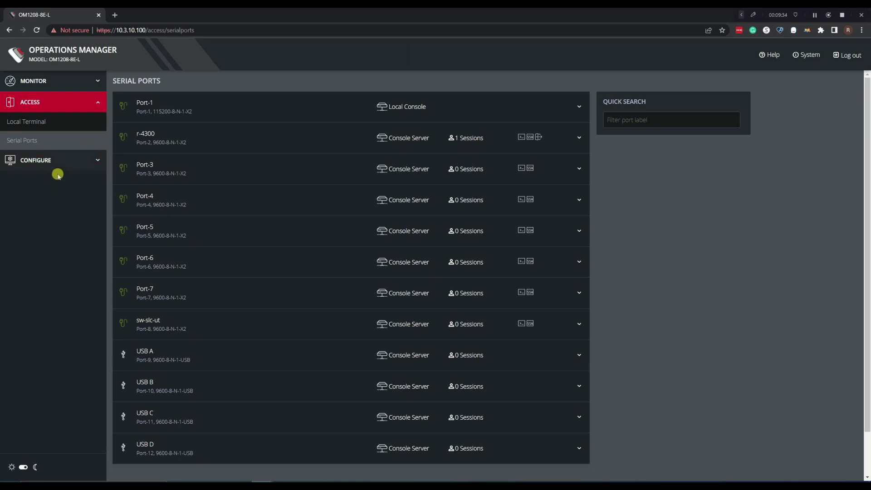
Enable IP Passthrough on NET2 and review the warning that cellular-to-downstream forwarding is off
{"action": "left_click", "coordinate": [76, 161]}
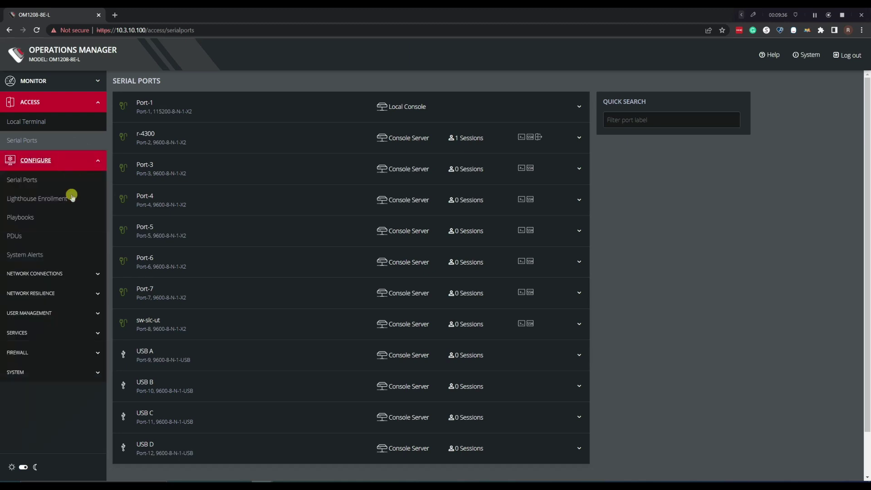
{"action": "left_click", "coordinate": [69, 289]}
{"action": "left_click", "coordinate": [59, 330]}
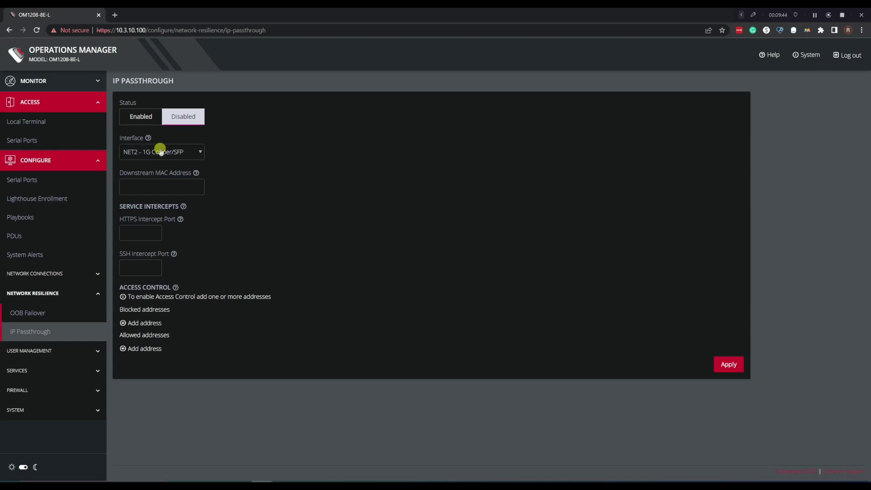
{"action": "left_click", "coordinate": [148, 119]}
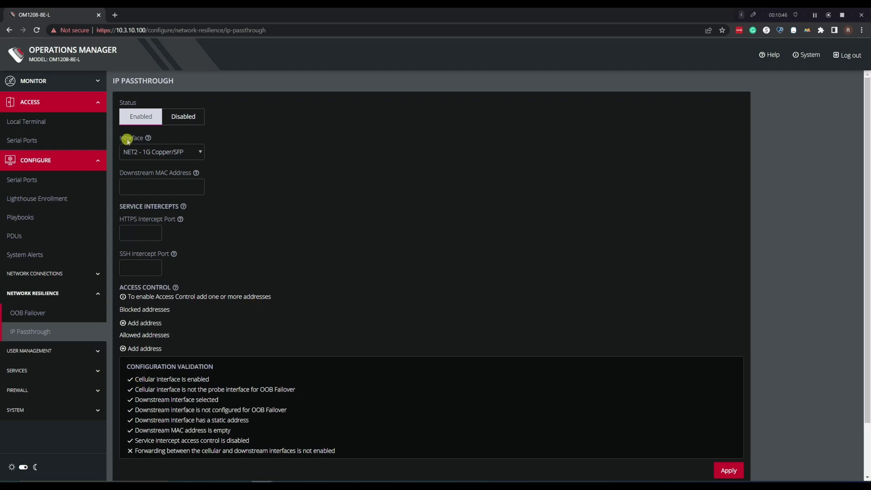
{"action": "scroll", "coordinate": [242, 329], "scroll_direction": "down", "scroll_amount": 1}
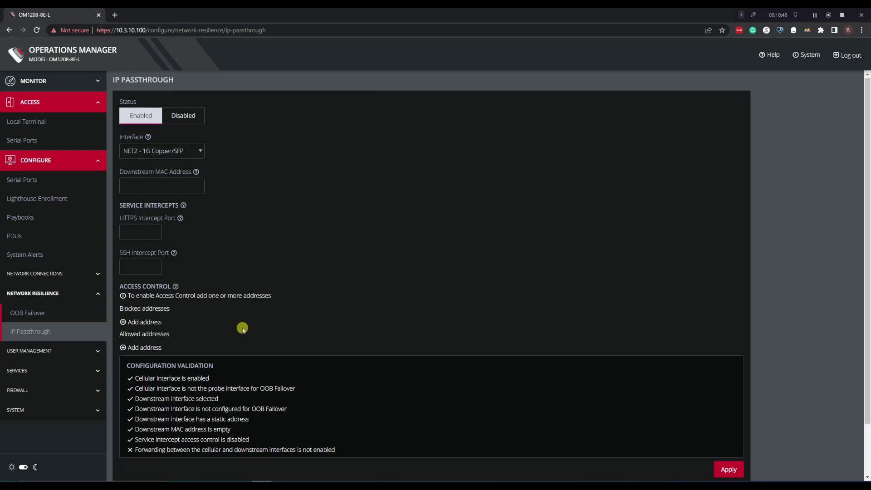
{"action": "scroll", "coordinate": [242, 329], "scroll_direction": "down", "scroll_amount": 1}
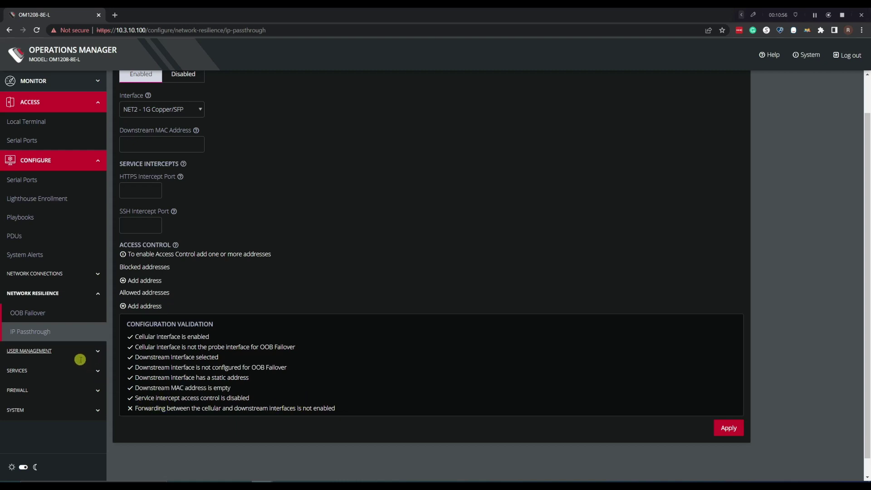
{"action": "left_click", "coordinate": [63, 377]}
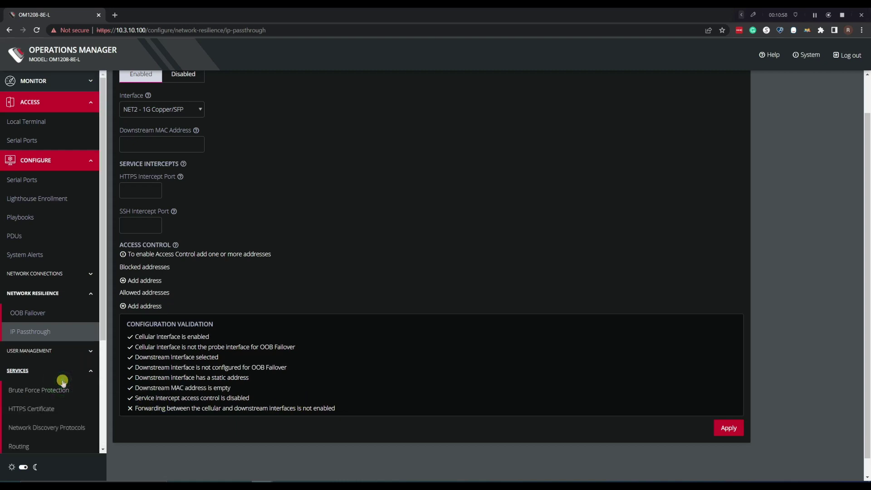
Add a new interzone policy named F2C with the description 'IP Passthrough'
{"action": "left_click", "coordinate": [62, 381]}
{"action": "left_click", "coordinate": [55, 389]}
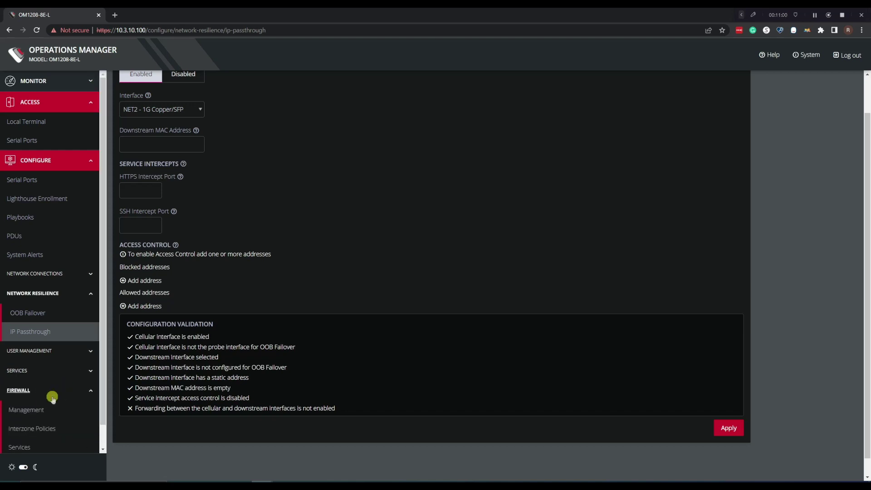
{"action": "left_click", "coordinate": [35, 431]}
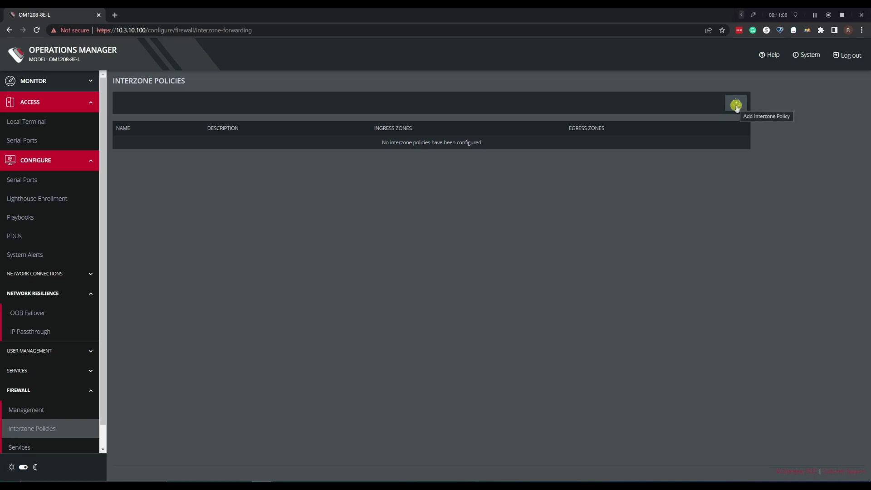
{"action": "left_click", "coordinate": [735, 105]}
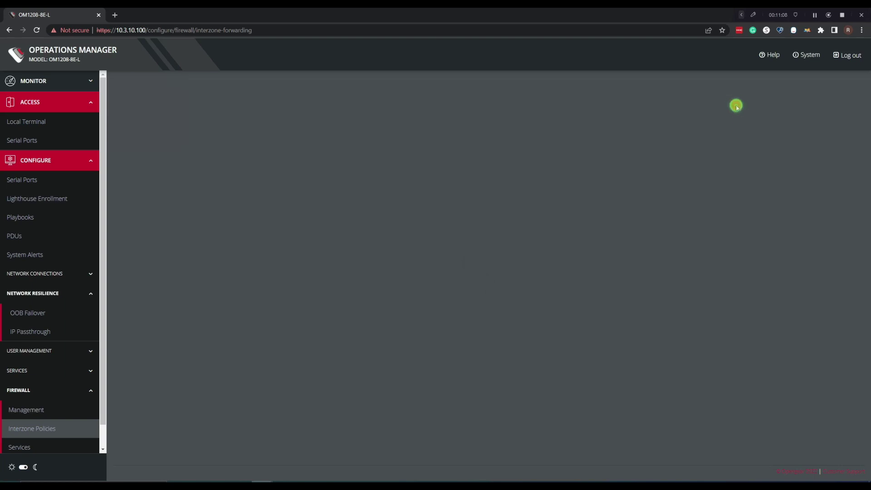
{"action": "left_click", "coordinate": [167, 118]}
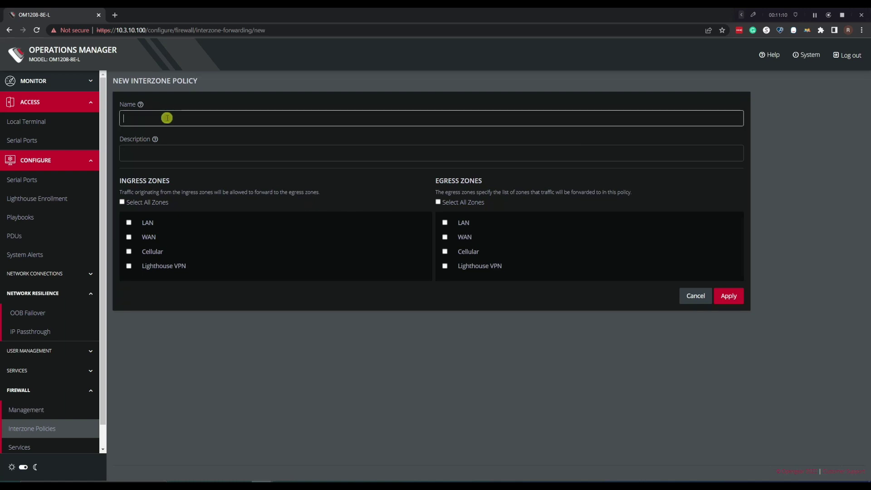
{"action": "type", "text": "F32"}
{"action": "key", "text": "BackSpace"}
{"action": "type", "text": "2c"}
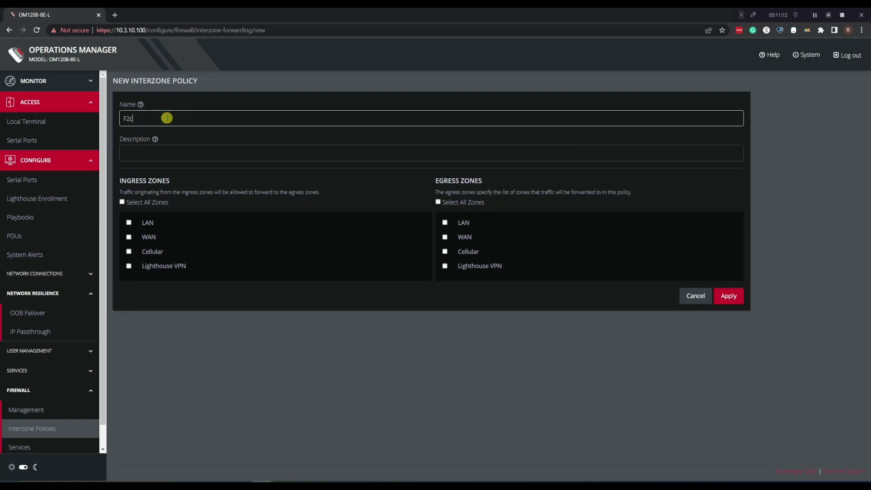
{"action": "key", "text": "BackSpace"}
{"action": "type", "text": "CIP Pas"}
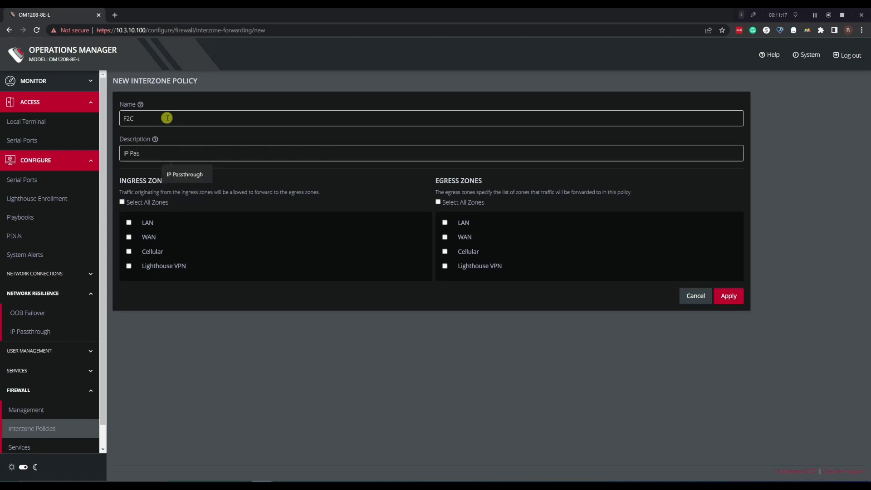
{"action": "key", "text": "Down"}
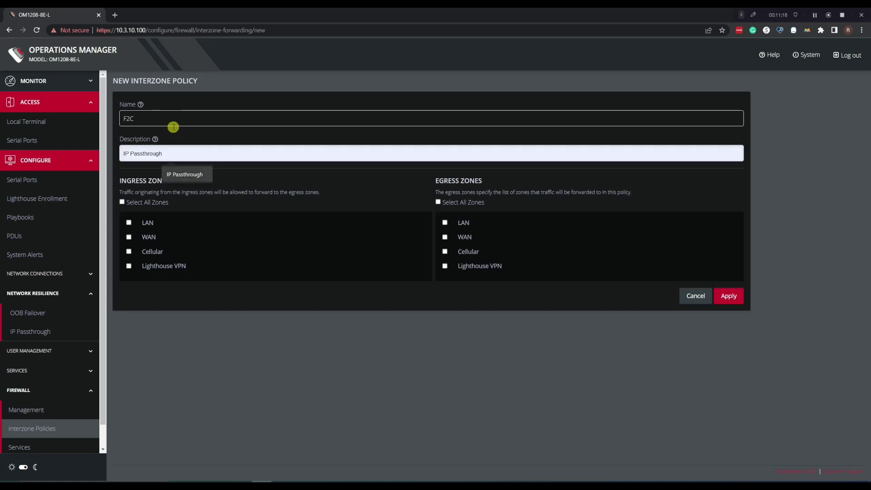
{"action": "left_click", "coordinate": [193, 173]}
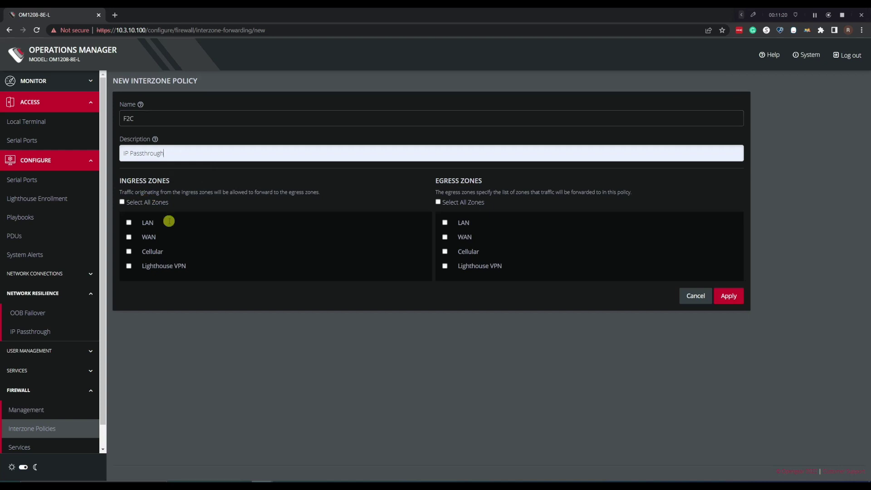
Allow LAN and Cellular as both ingress and egress zones, then save the policy
{"action": "left_click", "coordinate": [128, 223]}
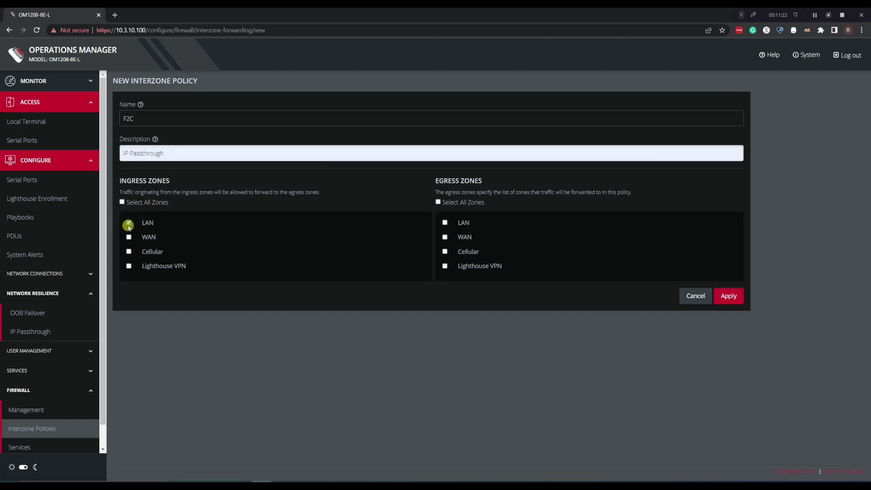
{"action": "left_click", "coordinate": [128, 223]}
{"action": "left_click", "coordinate": [445, 252]}
{"action": "left_click", "coordinate": [129, 252]}
{"action": "left_click", "coordinate": [445, 222]}
{"action": "left_click", "coordinate": [733, 298]}
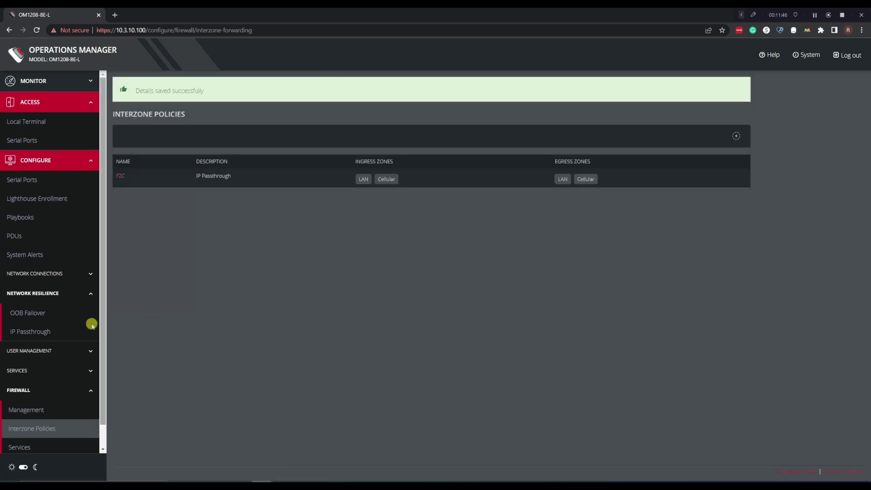
Re-enable IP Passthrough, now with every validation check passing, including the firewall
{"action": "left_click", "coordinate": [41, 331]}
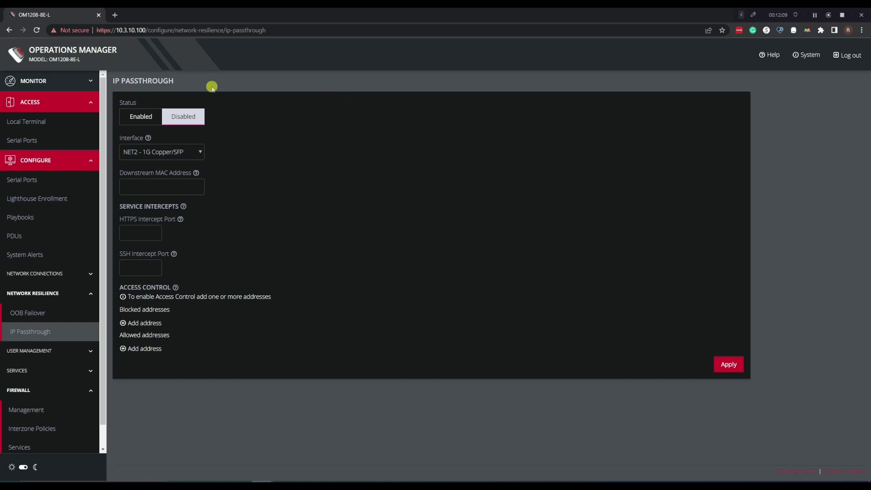
{"action": "left_click", "coordinate": [158, 115]}
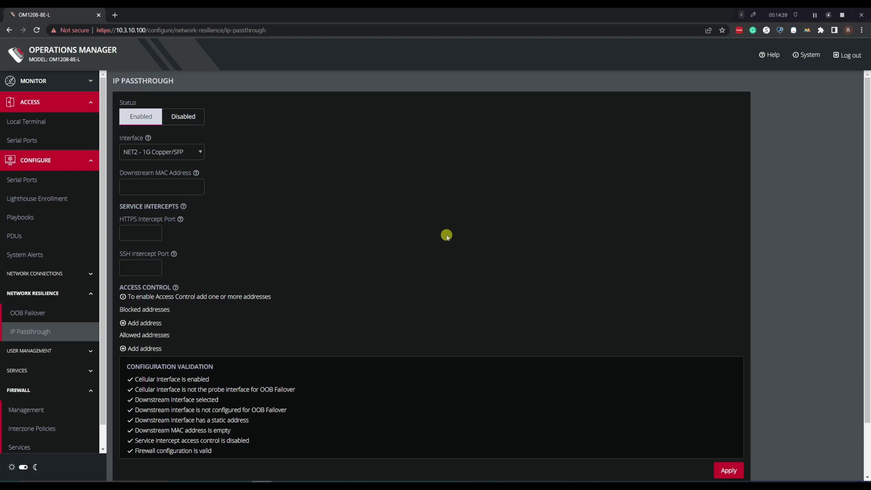
{"action": "left_click", "coordinate": [621, 479]}
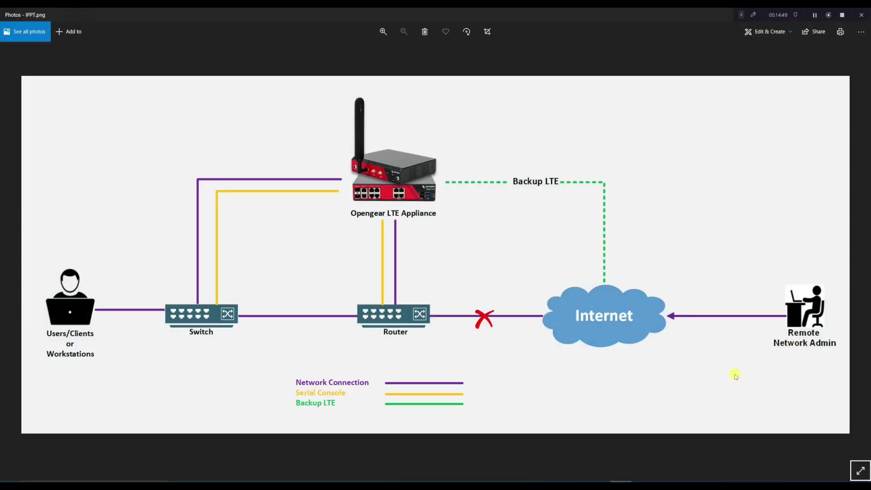
{"action": "left_click", "coordinate": [620, 477]}
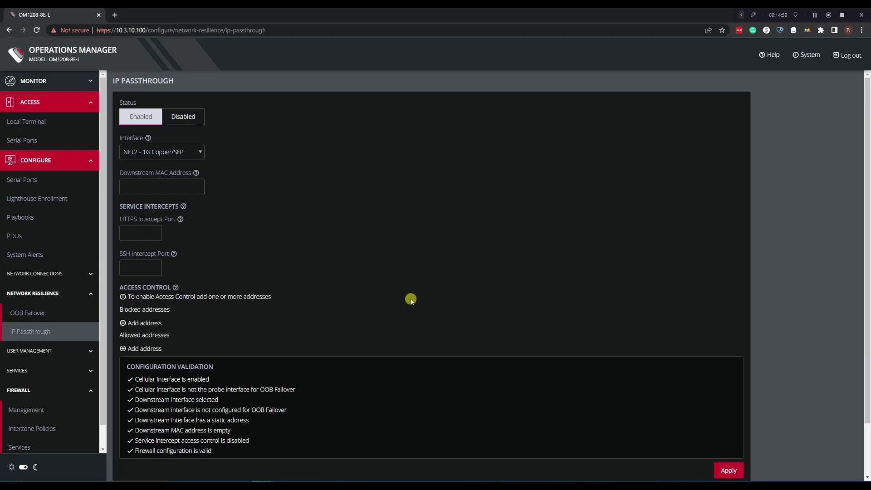
Enter 443 in the HTTPS Intercept Port field and scroll down the page
{"action": "left_click", "coordinate": [141, 227]}
{"action": "type", "text": "443"}
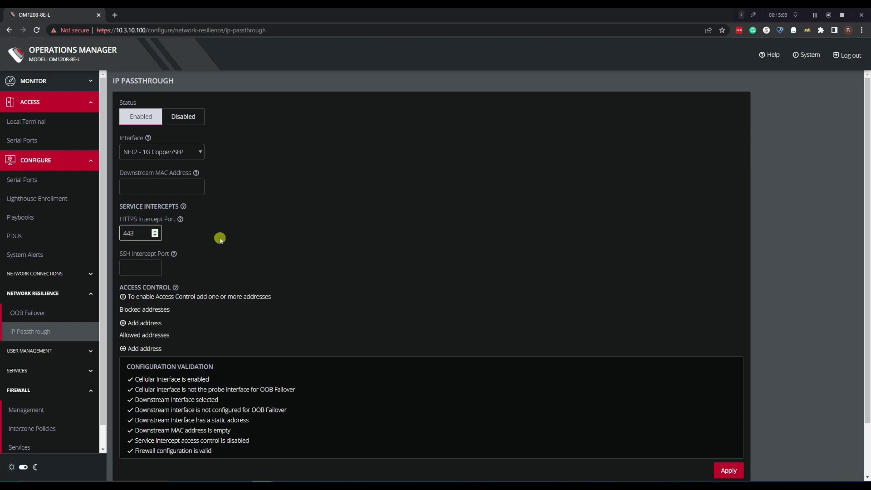
{"action": "left_click", "coordinate": [237, 248]}
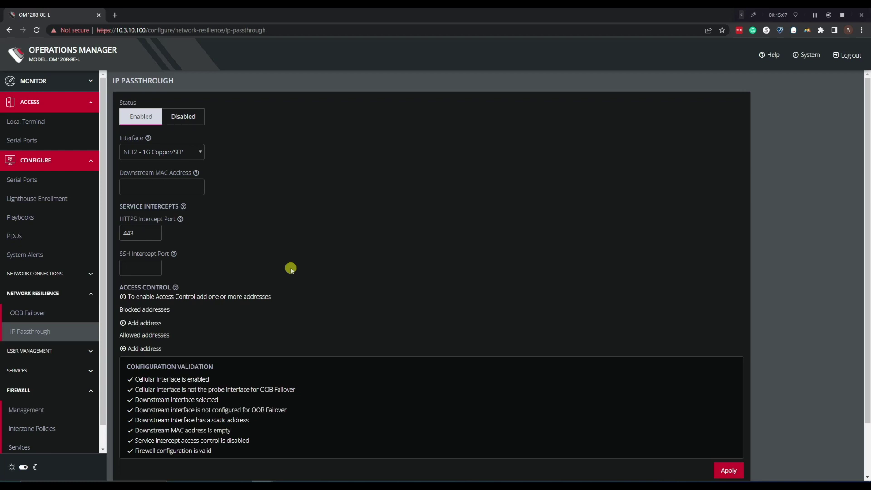
{"action": "scroll", "coordinate": [290, 269], "scroll_direction": "down", "scroll_amount": 1}
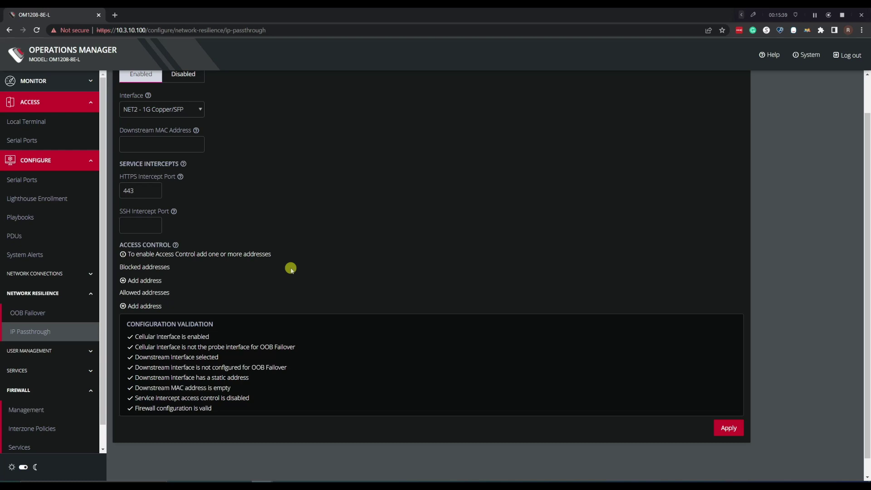
Add a 0.0.0.0/0 blocked address entry and an empty allowed address entry
{"action": "left_click", "coordinate": [136, 193]}
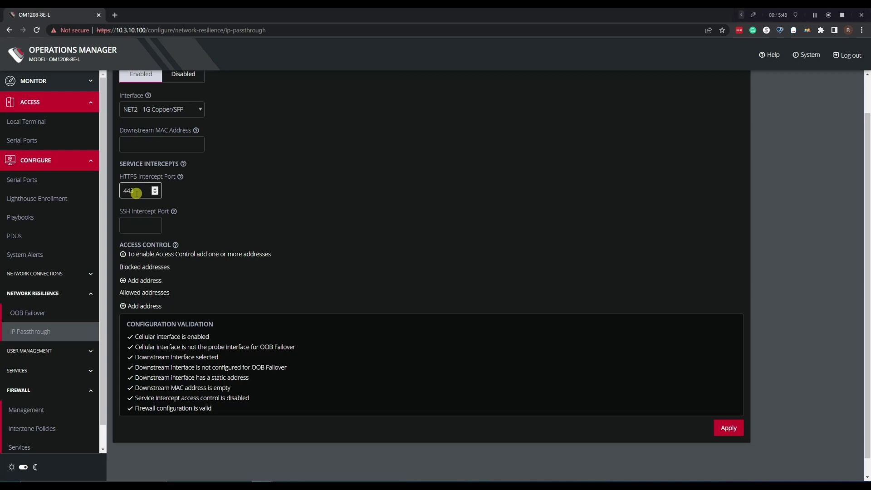
{"action": "left_click", "coordinate": [146, 282]}
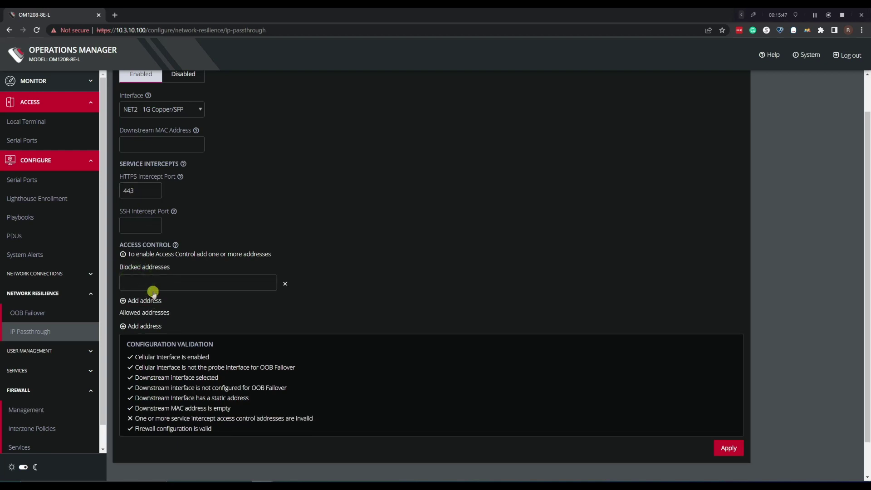
{"action": "left_click", "coordinate": [154, 287]}
{"action": "type", "text": "0.0.0."}
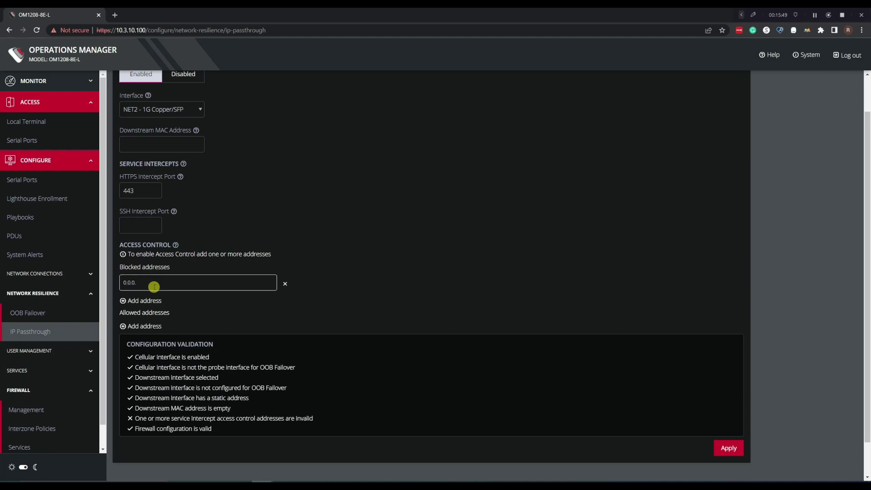
{"action": "type", "text": "0/0"}
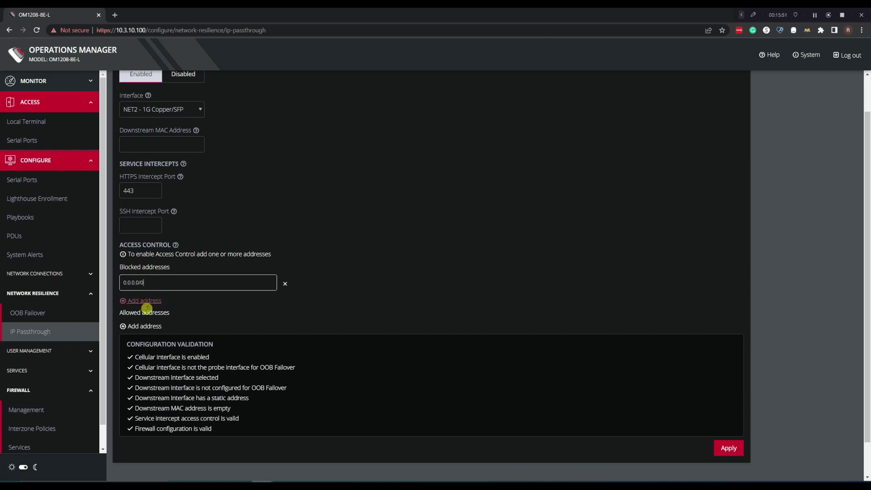
{"action": "left_click", "coordinate": [137, 325]}
{"action": "left_click", "coordinate": [148, 333]}
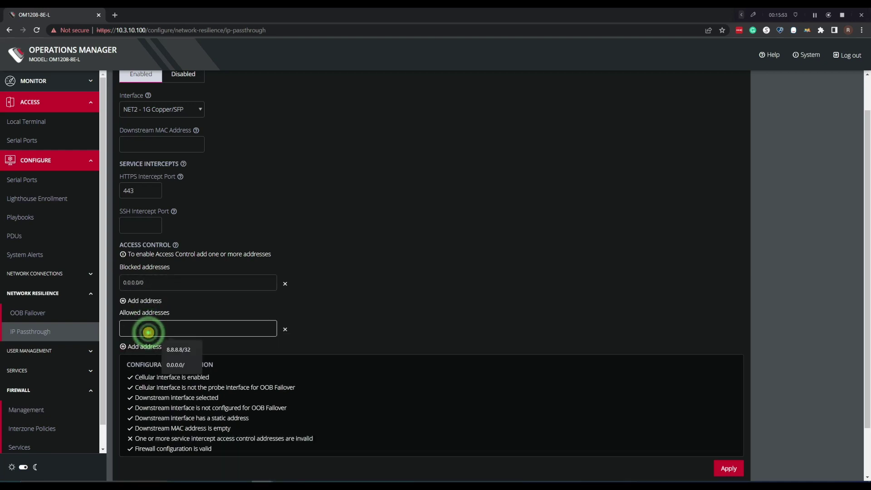
{"action": "left_click", "coordinate": [237, 305]}
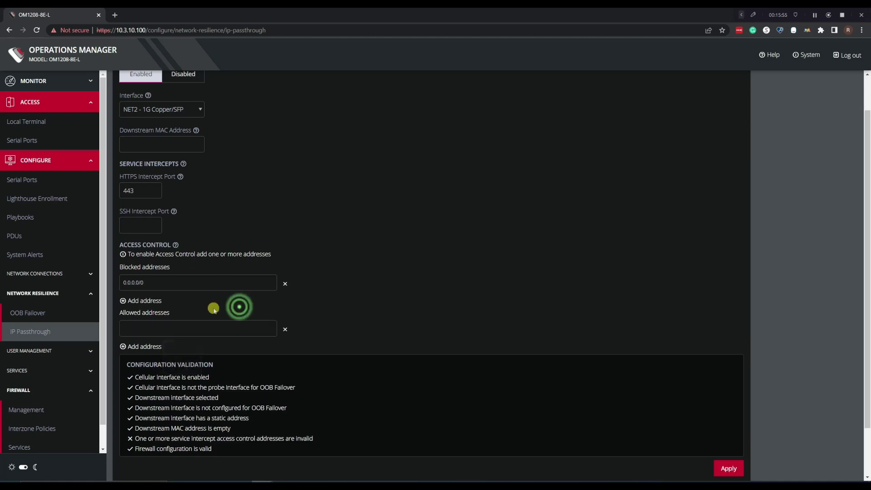
Remove the blocked and allowed address entries and apply the IP Passthrough settings
{"action": "left_click", "coordinate": [283, 285]}
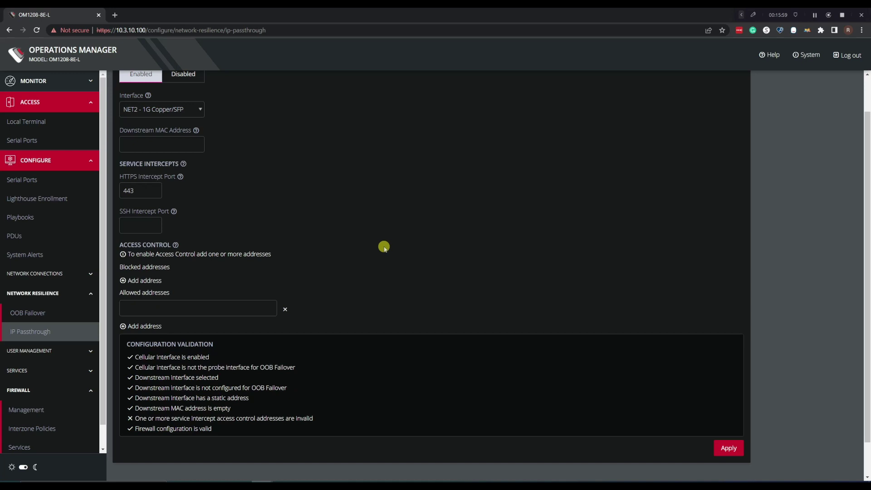
{"action": "left_click", "coordinate": [381, 245]}
{"action": "left_click", "coordinate": [286, 309]}
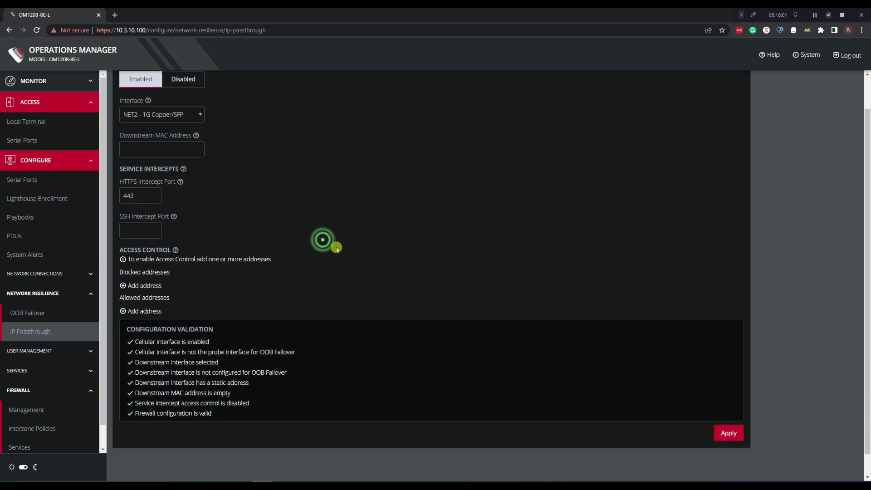
{"action": "scroll", "coordinate": [323, 284], "scroll_direction": "up", "scroll_amount": 1}
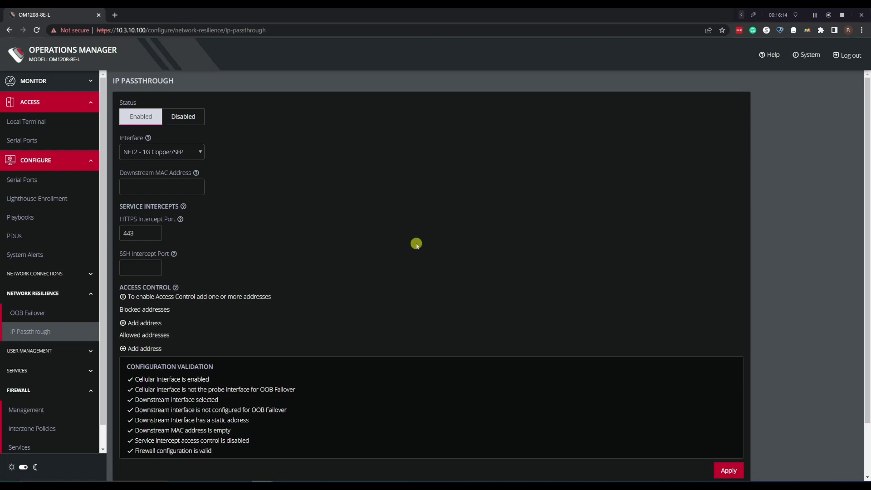
{"action": "left_click", "coordinate": [728, 471]}
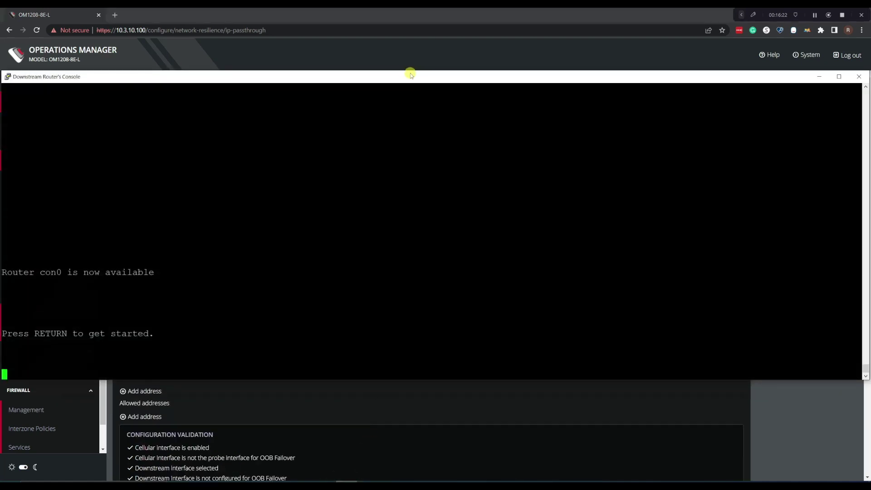
Maximise the router console and enter privileged mode with enable
{"action": "double_click", "coordinate": [410, 75]}
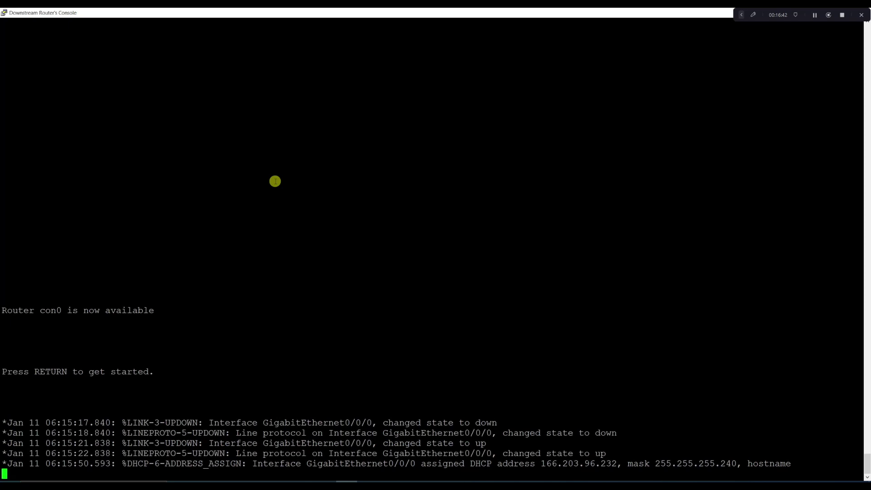
{"action": "key", "text": "Return"}
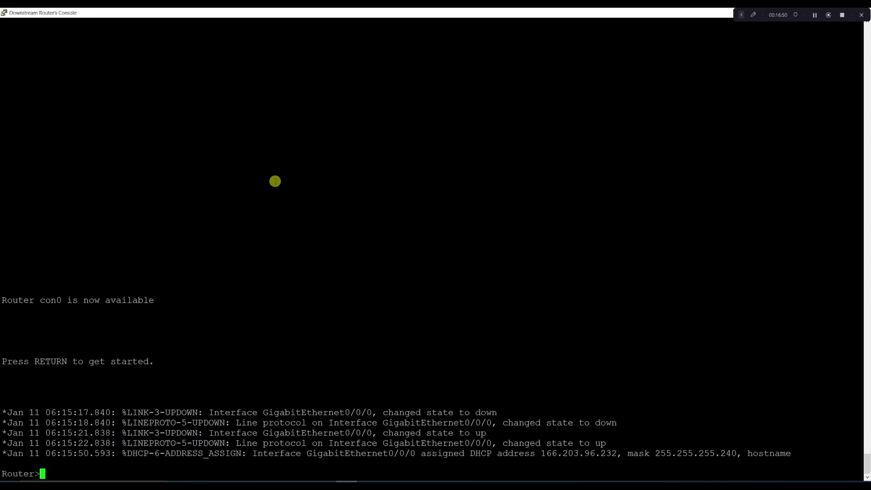
{"action": "type", "text": "en"}
{"action": "key", "text": "Tab"}
{"action": "key", "text": "Return"}
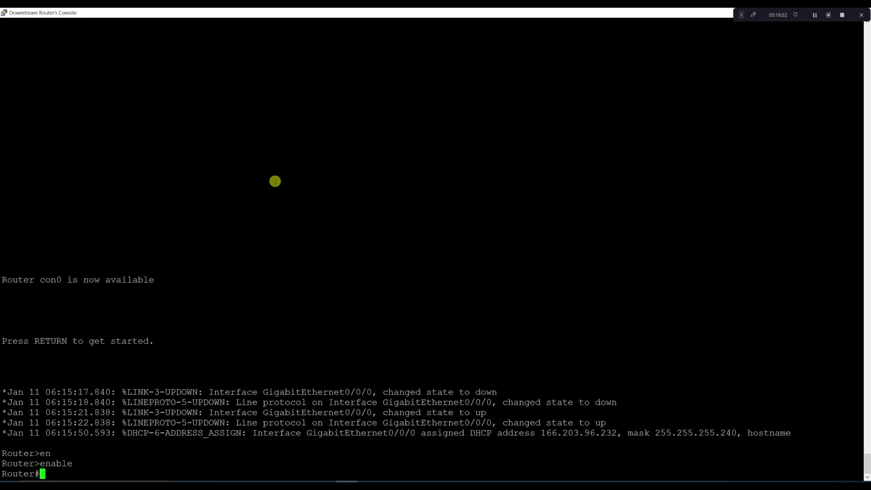
Ping 8.8.8.8 successfully and copy the router's DHCP address 166.203.96.232
{"action": "type", "text": "ping 8.8.8.8"}
{"action": "key", "text": "Return"}
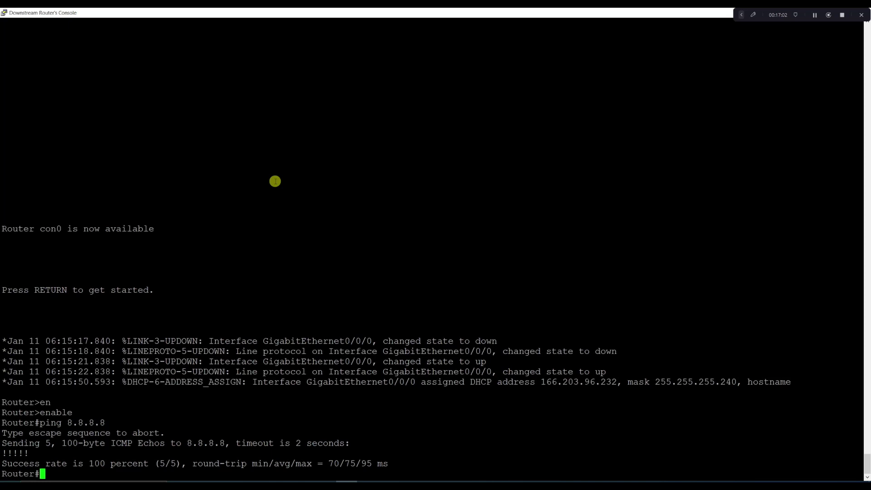
{"action": "type", "text": "0~"}
{"action": "left_click_drag", "start_coordinate": [542, 382], "coordinate": [617, 382]}
{"action": "key", "text": "ctrl+c"}
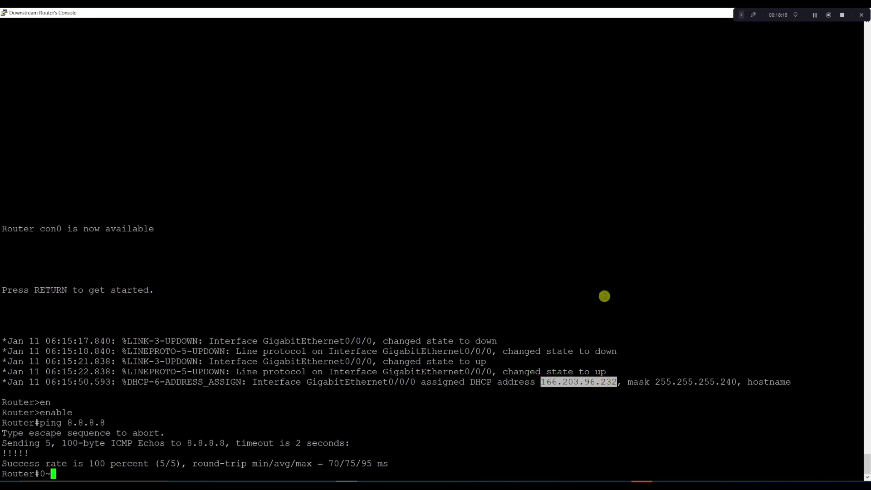
{"action": "key", "text": "super+Down"}
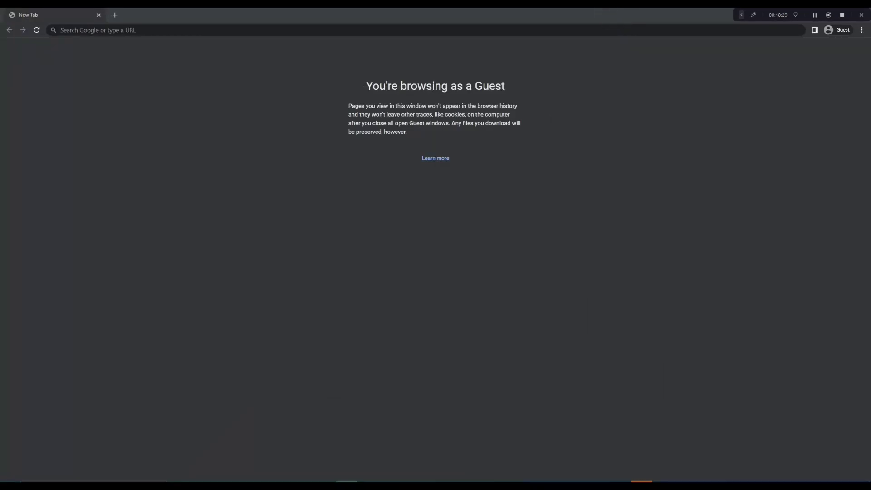
{"action": "left_click", "coordinate": [401, 29]}
{"action": "type", "text": "https://"}
{"action": "key", "text": "ctrl+v"}
{"action": "key", "text": "Return"}
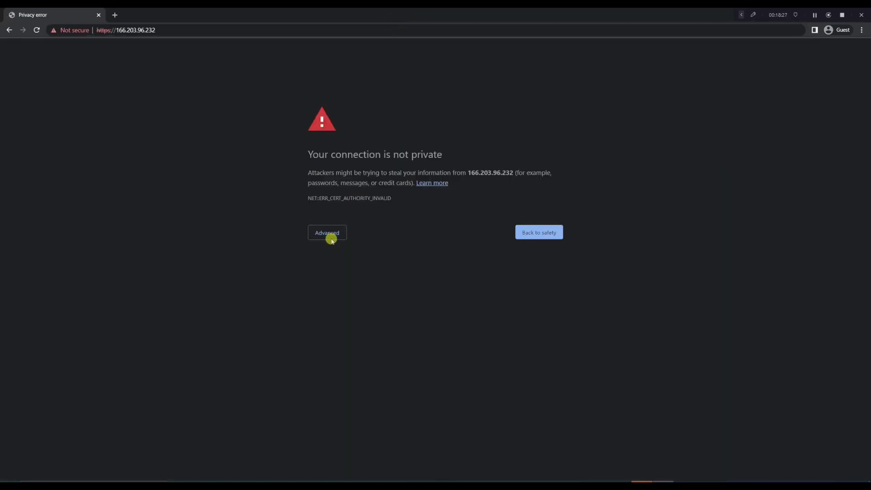
{"action": "left_click", "coordinate": [332, 237]}
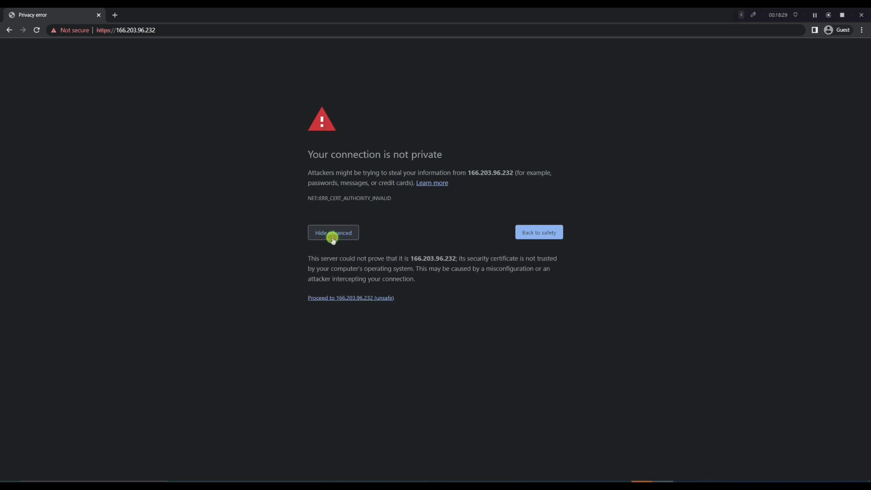
{"action": "left_click", "coordinate": [352, 298]}
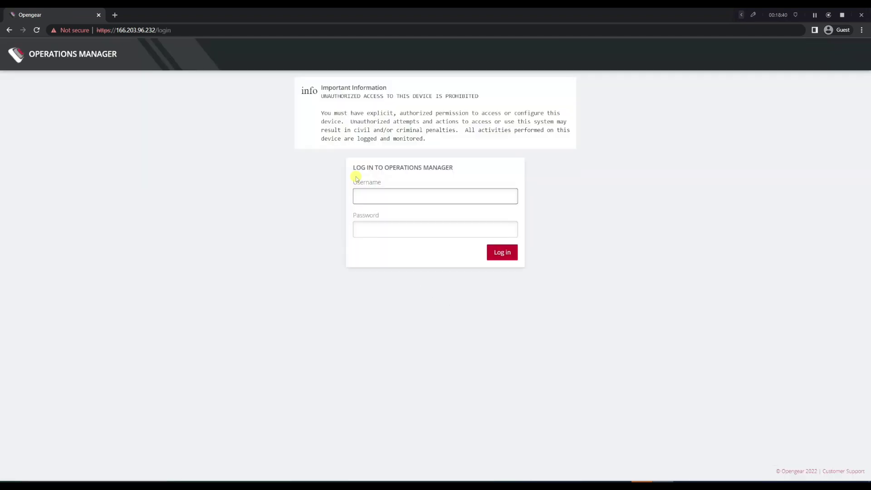
Log in to Operations Manager as root with the account password
{"action": "type", "text": "root"}
{"action": "key", "text": "Tab"}
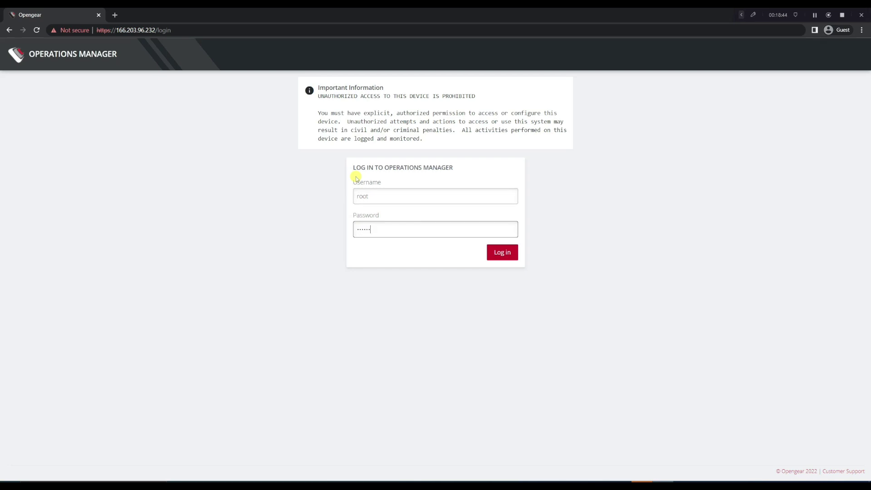
{"action": "key", "text": "Return"}
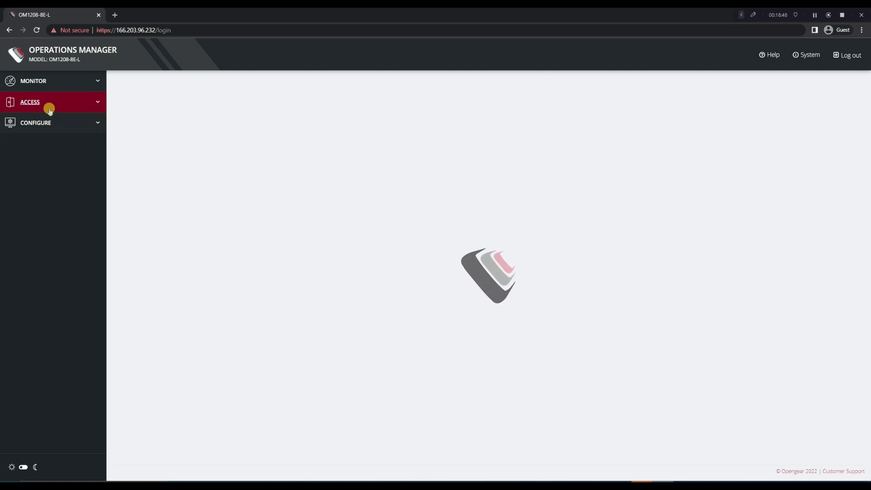
{"action": "left_click", "coordinate": [49, 108]}
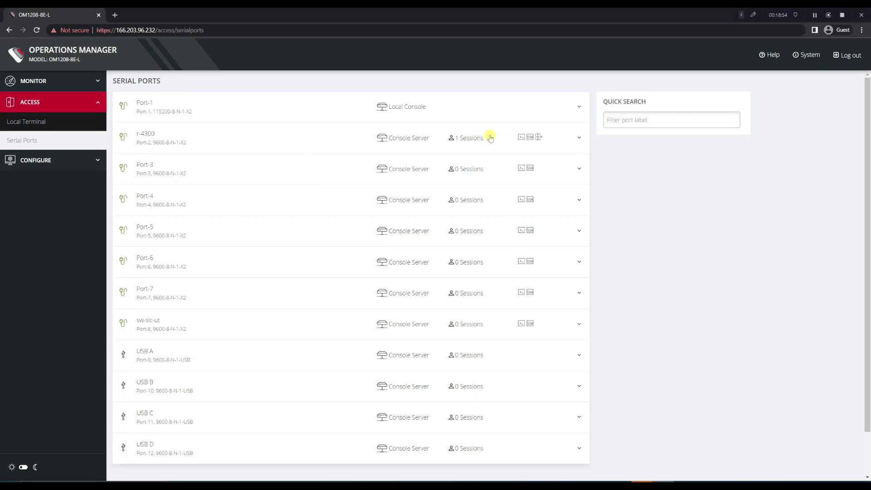
Open the r-4300 web terminal and ping 8.8.8.8, succeeding 5/5
{"action": "left_click", "coordinate": [520, 138]}
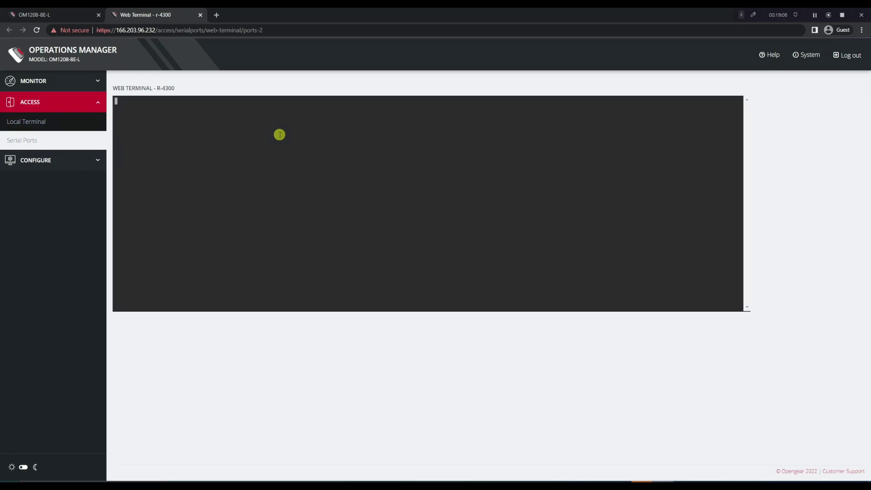
{"action": "key", "text": "Return"}
{"action": "key", "text": "Return"}
{"action": "key", "text": "Return"}
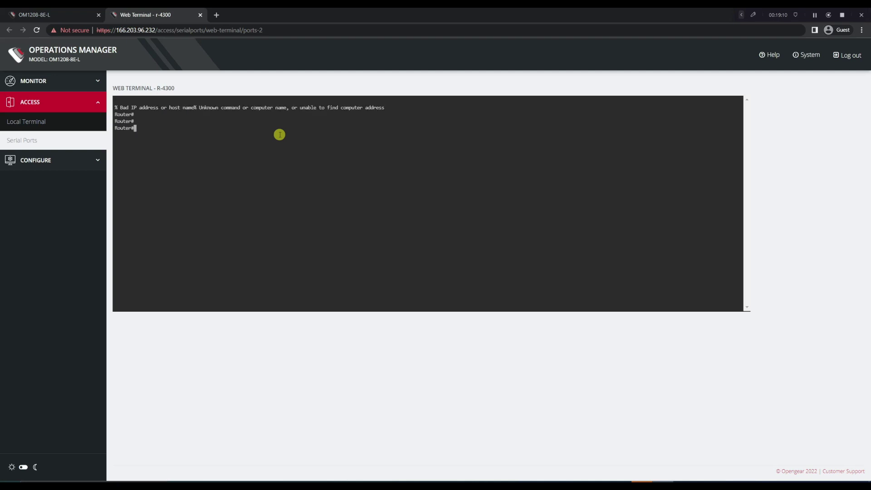
{"action": "type", "text": "ping 8.8.8.8"}
{"action": "key", "text": "Return"}
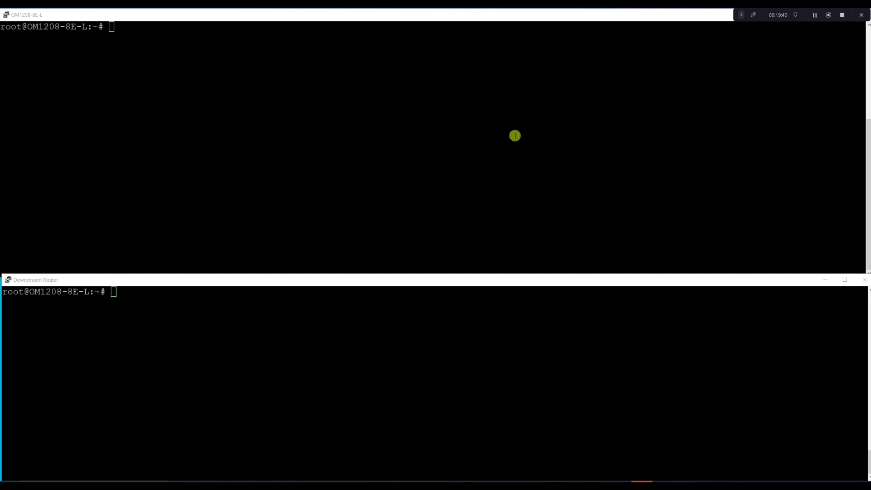
Connect through pmshell to port 2 (r-4300) and enter privileged mode
{"action": "left_click", "coordinate": [340, 357]}
{"action": "type", "text": "p"}
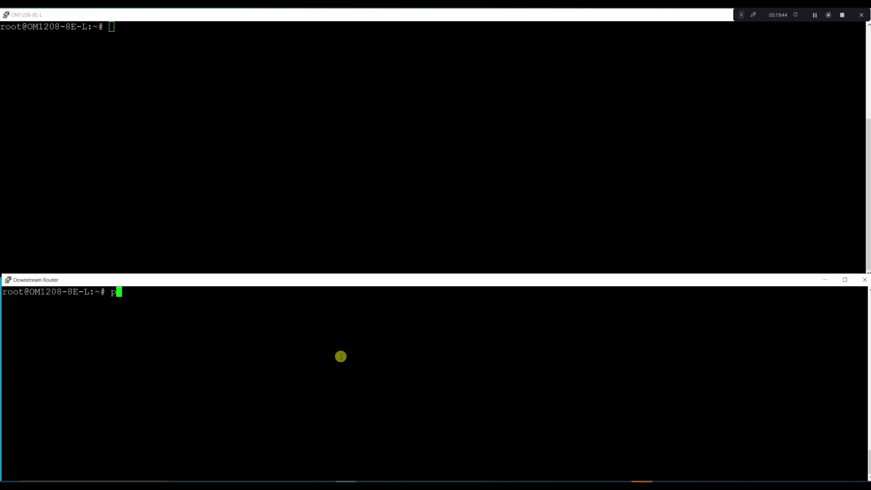
{"action": "type", "text": "mshell"}
{"action": "key", "text": "Return"}
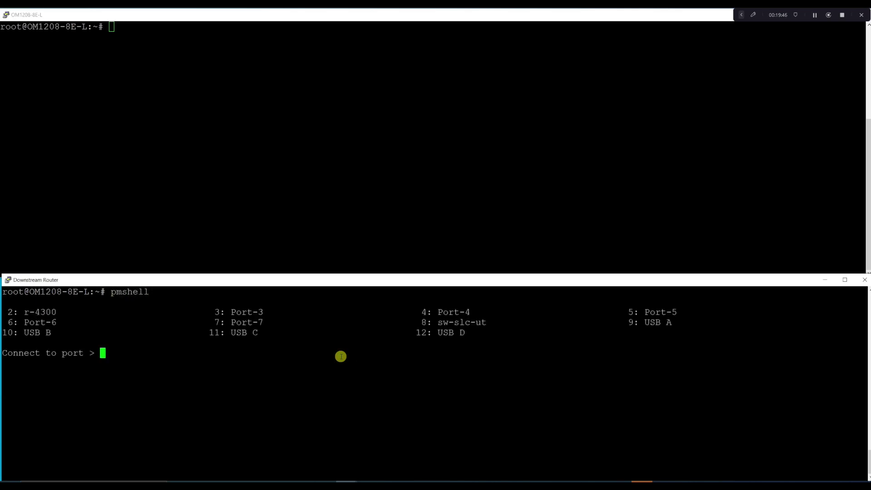
{"action": "type", "text": "2"}
{"action": "key", "text": "Return"}
{"action": "type", "text": "en"}
{"action": "key", "text": "Tab"}
{"action": "key", "text": "Return"}
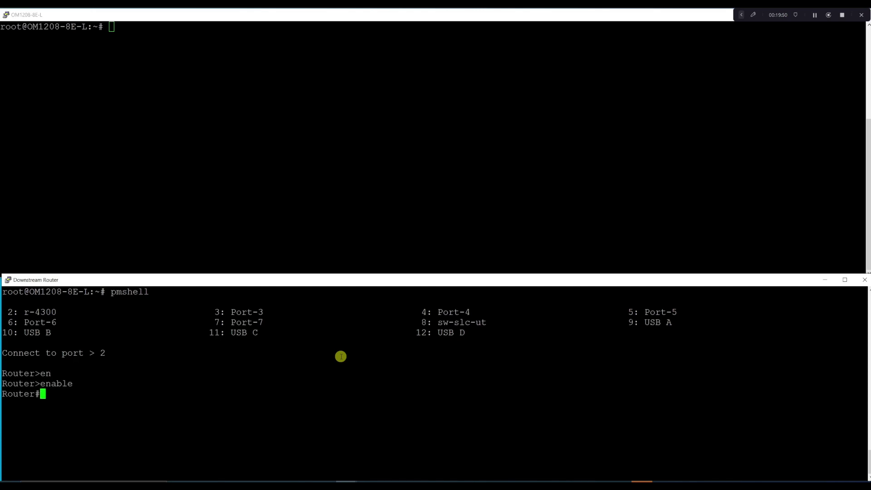
Run ping 8.8.8.8, see it rejected as unrecognized, then exit the router session twice
{"action": "type", "text": "ping 8.8.8.8"}
{"action": "key", "text": "Return"}
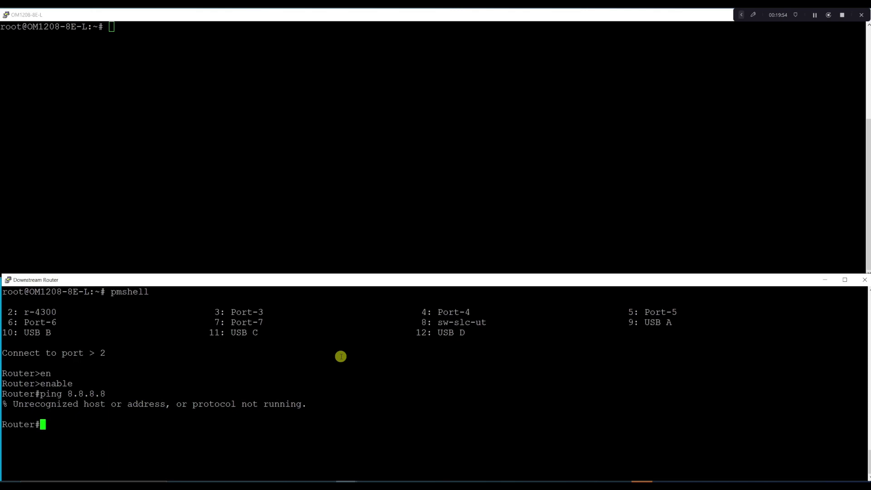
{"action": "type", "text": "exit"}
{"action": "key", "text": "Return"}
{"action": "key", "text": "Return"}
{"action": "key", "text": "Return"}
{"action": "type", "text": "exit"}
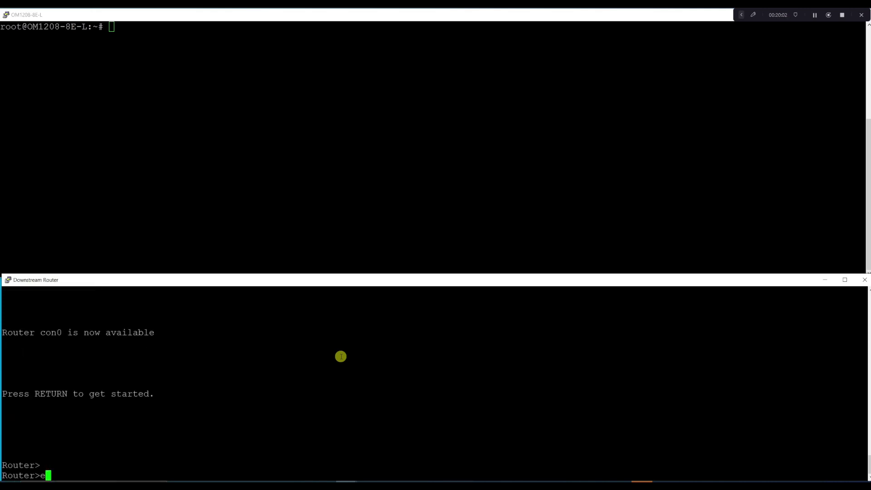
{"action": "key", "text": "Return"}
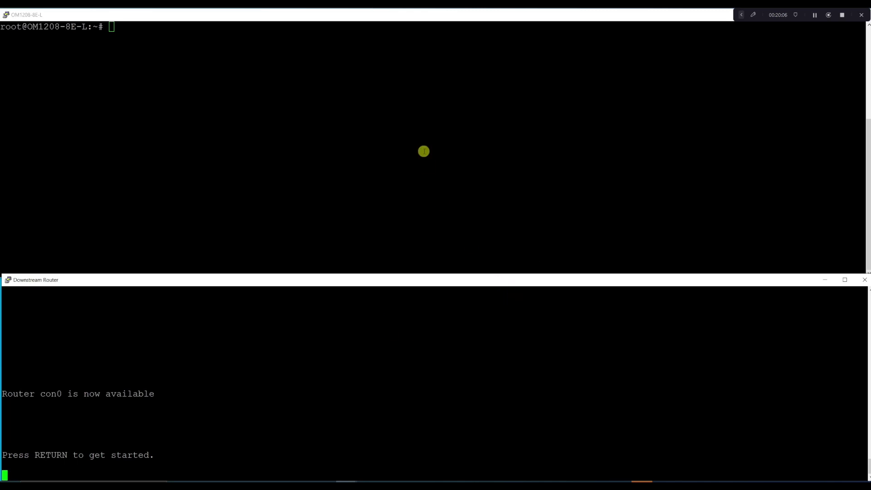
{"action": "left_click", "coordinate": [423, 151]}
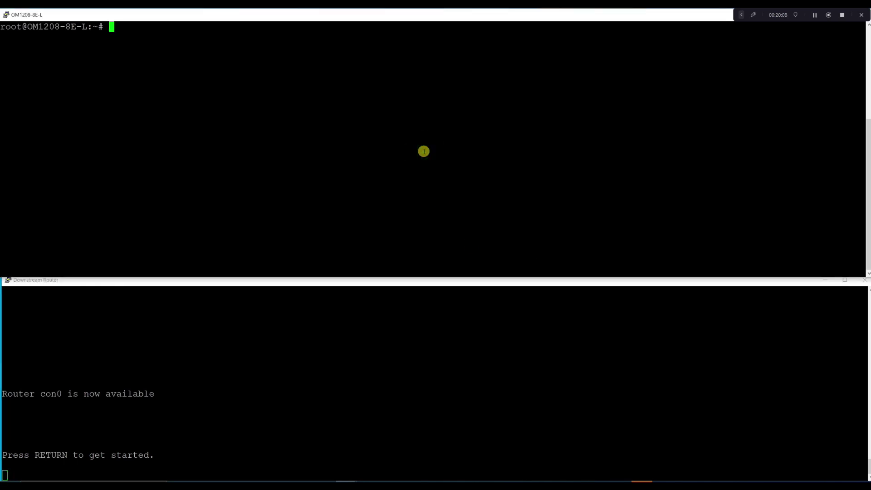
Enter the ip_passthrough config context and confirm 'show enabled' reports it disabled
{"action": "type", "text": "config"}
{"action": "key", "text": "Return"}
{"action": "left_click", "coordinate": [417, 93]}
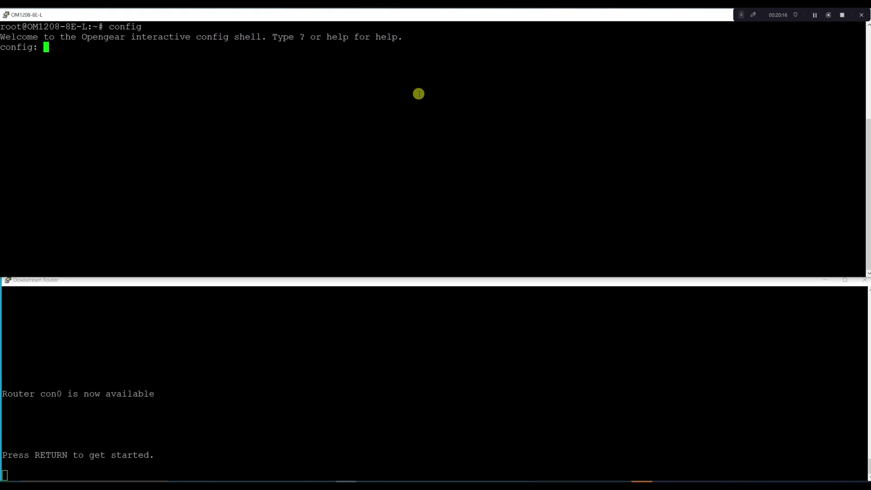
{"action": "type", "text": "ip"}
{"action": "key", "text": "Tab"}
{"action": "key", "text": "Tab"}
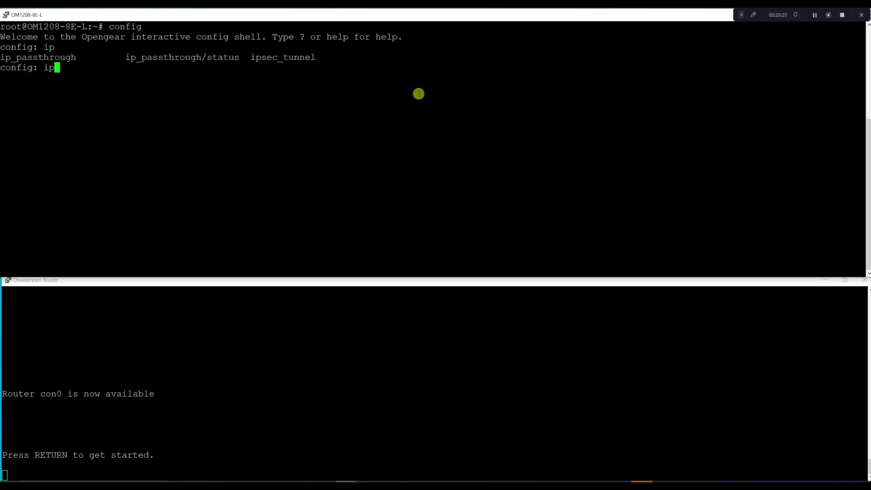
{"action": "type", "text": "_pass"}
{"action": "key", "text": "Tab"}
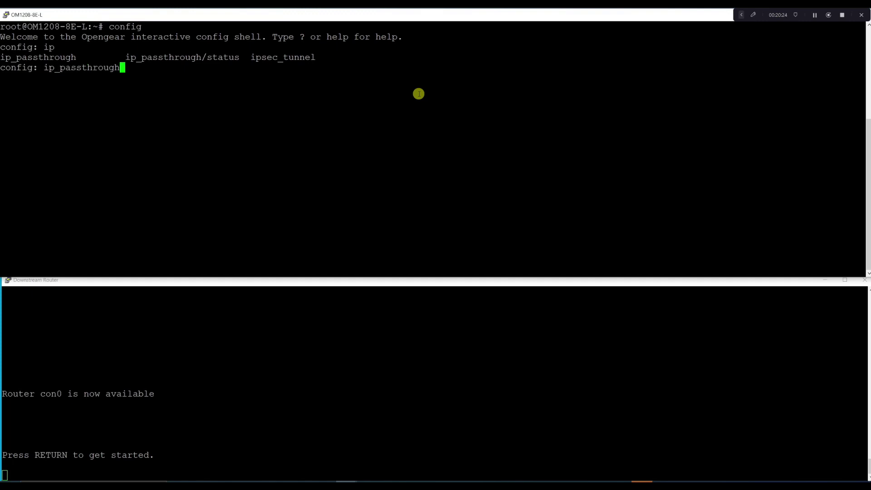
{"action": "key", "text": "Return"}
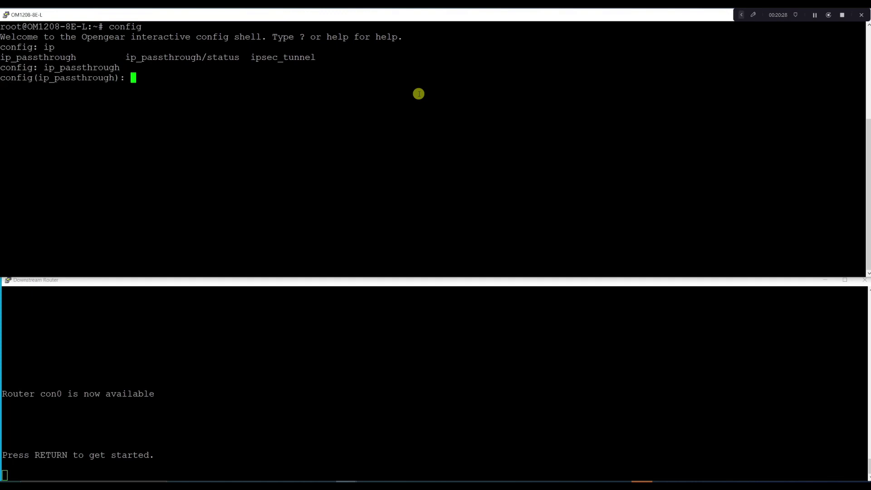
{"action": "key", "text": "Tab"}
{"action": "key", "text": "Tab"}
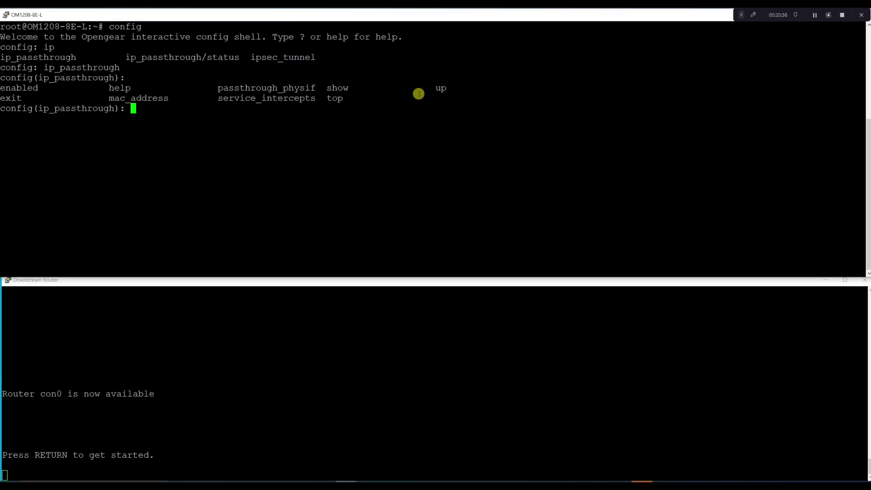
{"action": "type", "text": "show en"}
{"action": "key", "text": "Tab"}
{"action": "key", "text": "Return"}
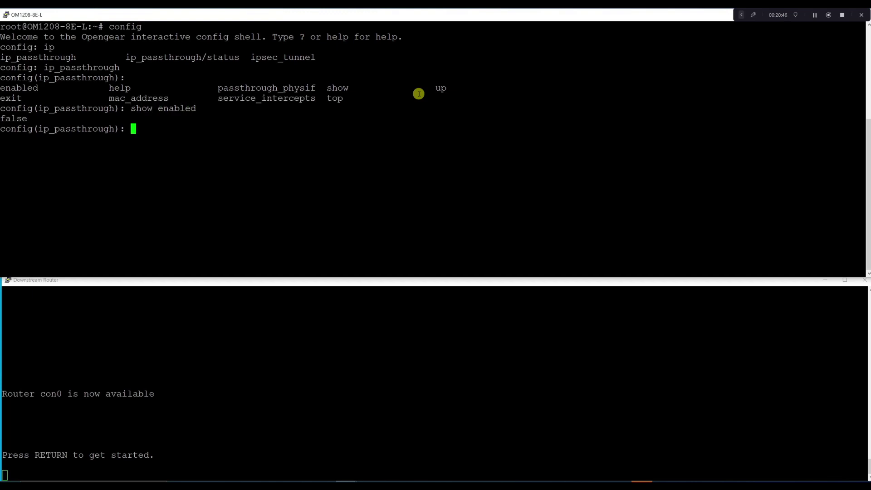
Set enabled to true, return to top, and run 'apply all'
{"action": "type", "text": "en"}
{"action": "key", "text": "Tab"}
{"action": "type", "text": "true"}
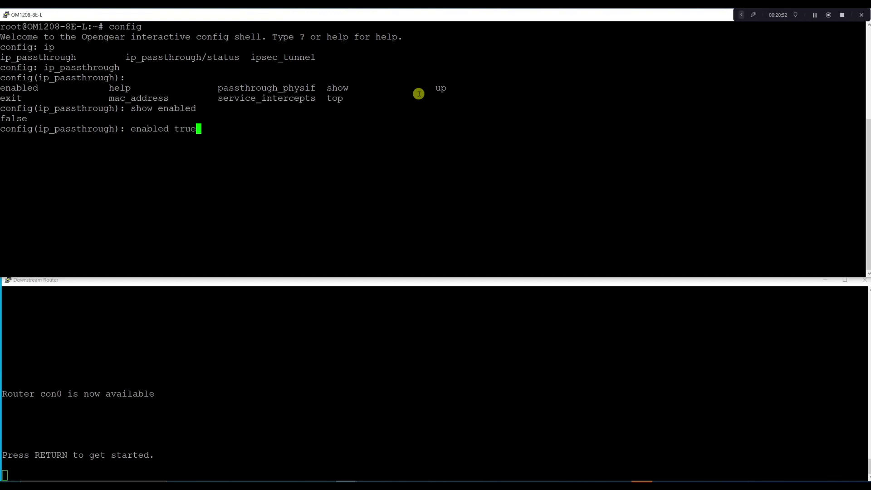
{"action": "key", "text": "Return"}
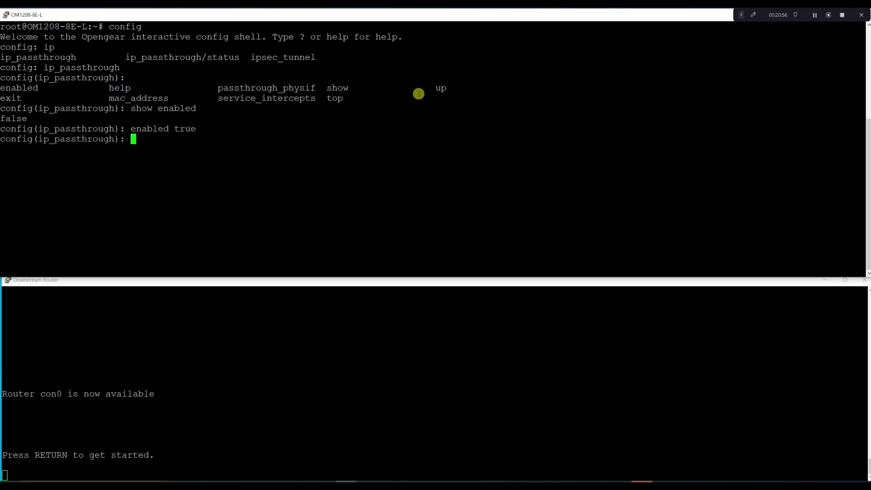
{"action": "type", "text": "top"}
{"action": "key", "text": "Return"}
{"action": "type", "text": "apply all"}
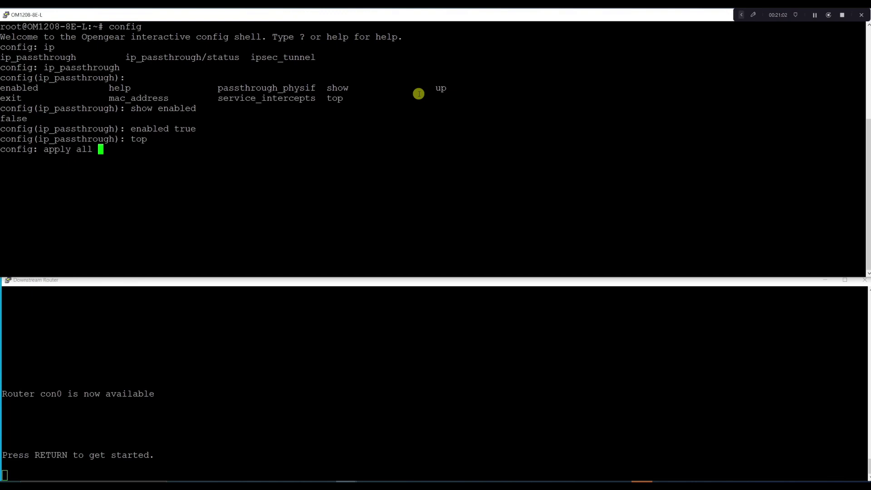
{"action": "key", "text": "Return"}
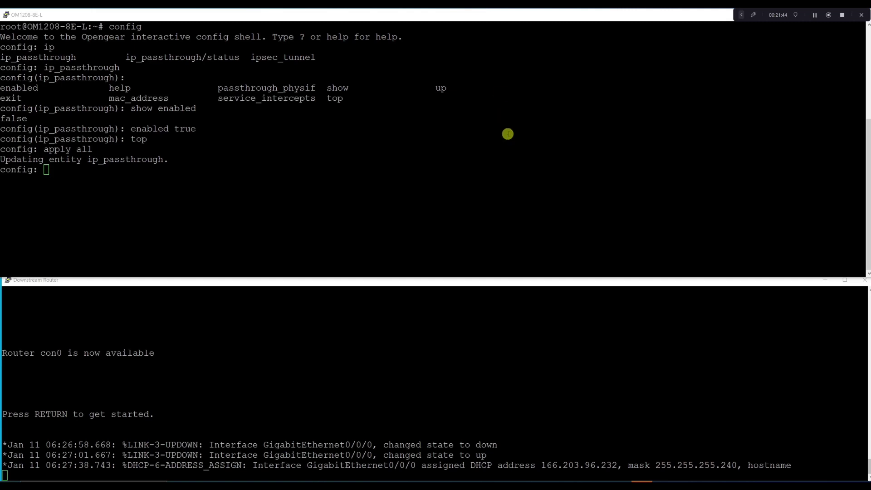
Apply the passthrough change and watch the router console until GigabitEthernet0/0/0 gets DHCP address 166.203.96.232
{"action": "left_click", "coordinate": [496, 340]}
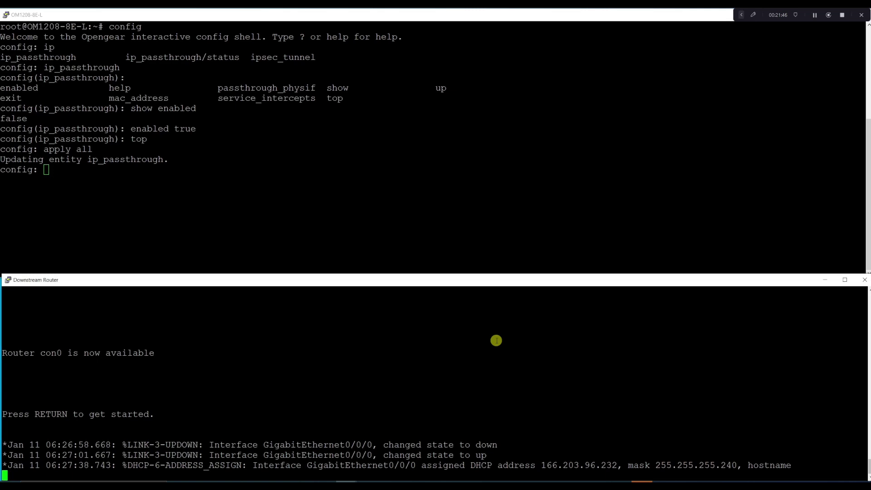
Leave the OM1208 interactive config shell with 'exit'
{"action": "left_click", "coordinate": [477, 228]}
{"action": "type", "text": "exit"}
{"action": "key", "text": "Return"}
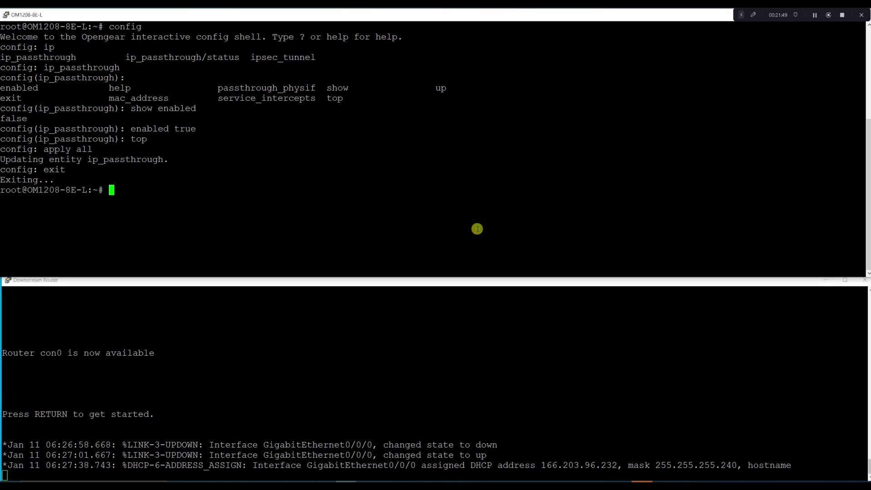
On the downstream router, enter privileged mode and ping 8.8.8.8, getting 5/5 replies
{"action": "left_click", "coordinate": [472, 349]}
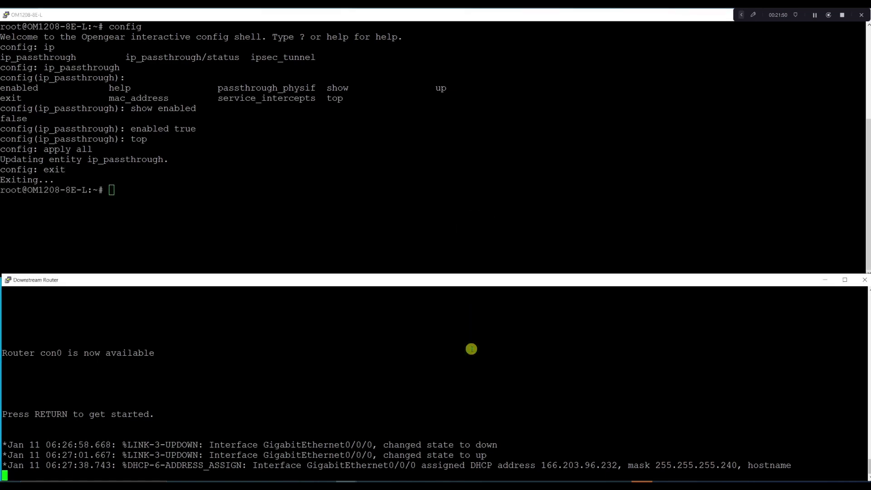
{"action": "key", "text": "Return"}
{"action": "key", "text": "Return"}
{"action": "type", "text": "en"}
{"action": "key", "text": "Tab"}
{"action": "key", "text": "Return"}
{"action": "type", "text": "ping 8.8.8.8"}
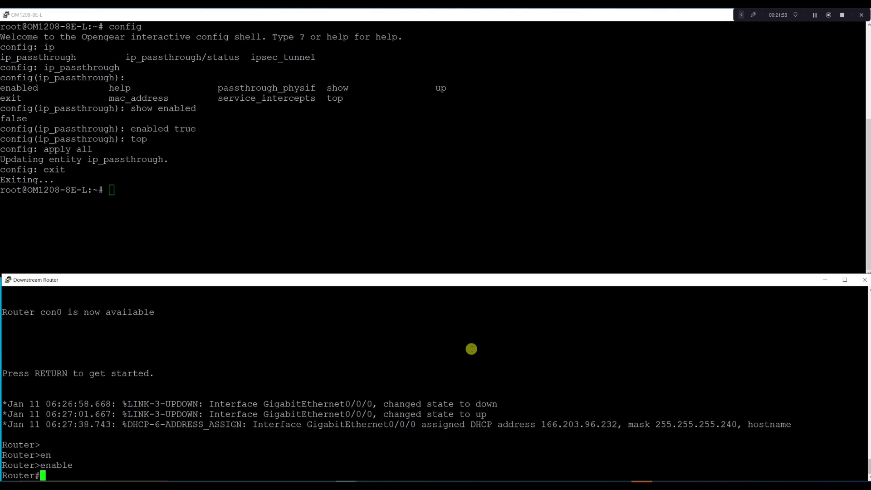
{"action": "key", "text": "Return"}
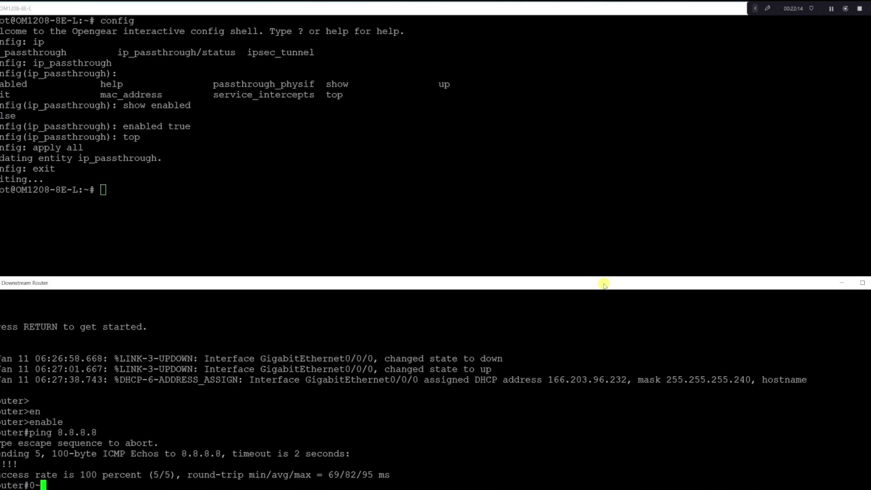
{"action": "key", "text": "alt+Tab"}
Maximize Chrome and browse api/operations_manager/ to the v2-ngcs.html spec's /ip_passthrough endpoints
{"action": "left_click_drag", "start_coordinate": [637, 228], "coordinate": [590, 185]}
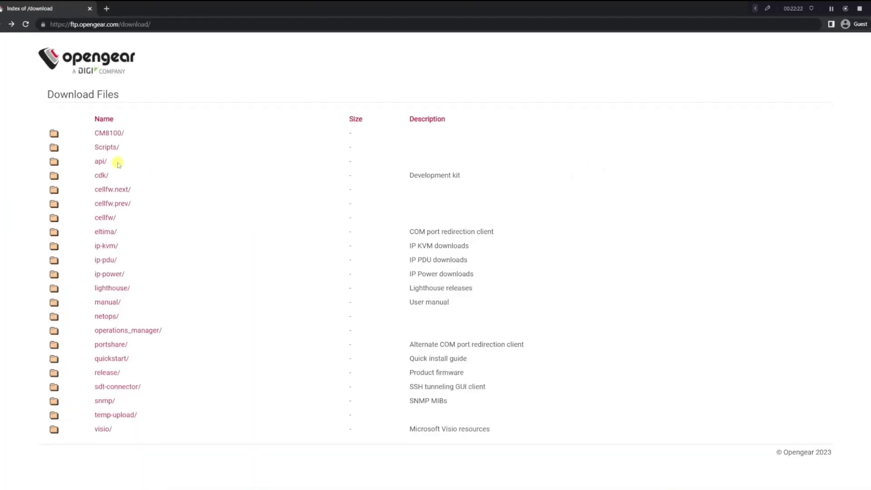
{"action": "left_click", "coordinate": [102, 161]}
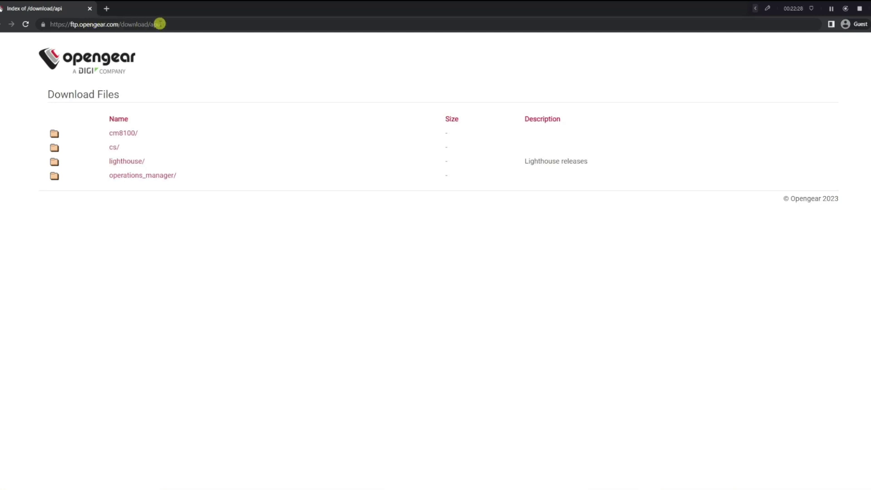
{"action": "left_click", "coordinate": [150, 176]}
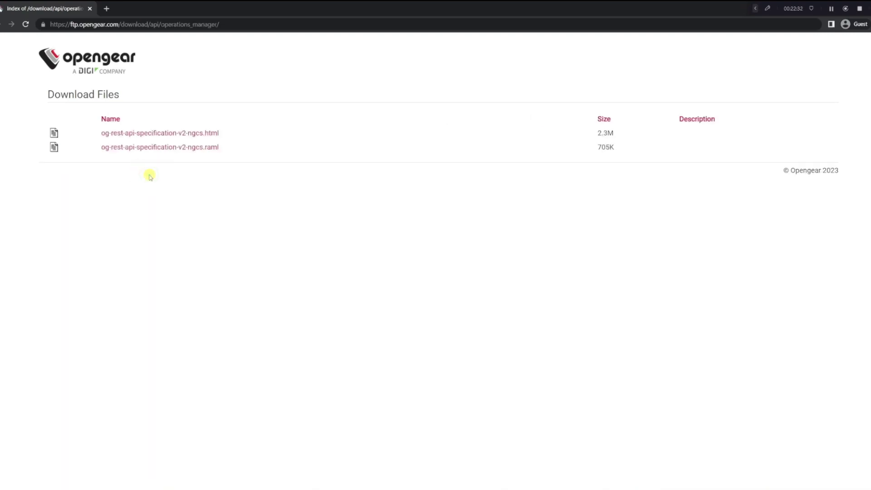
{"action": "left_click", "coordinate": [185, 132]}
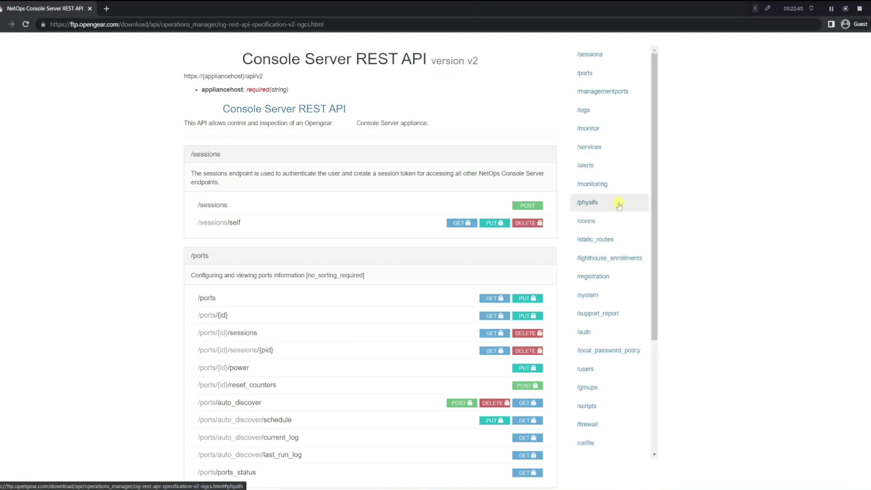
{"action": "scroll", "coordinate": [617, 239], "scroll_direction": "down", "scroll_amount": 4}
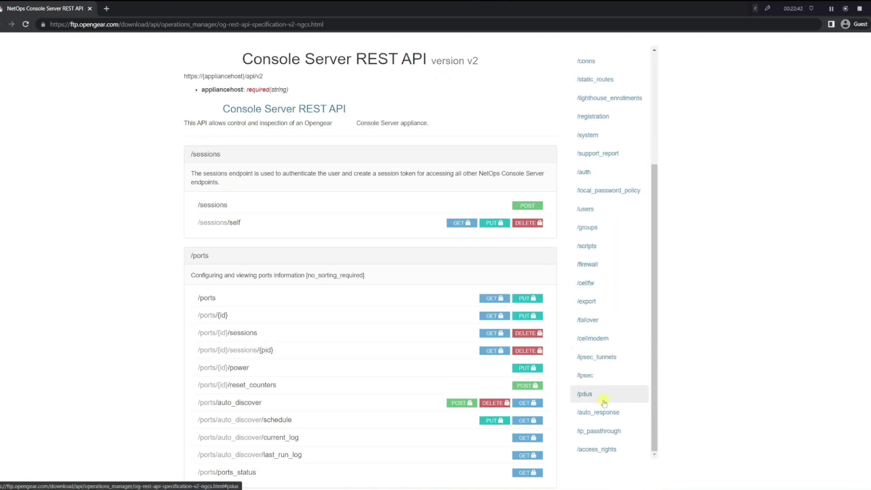
{"action": "left_click", "coordinate": [601, 432]}
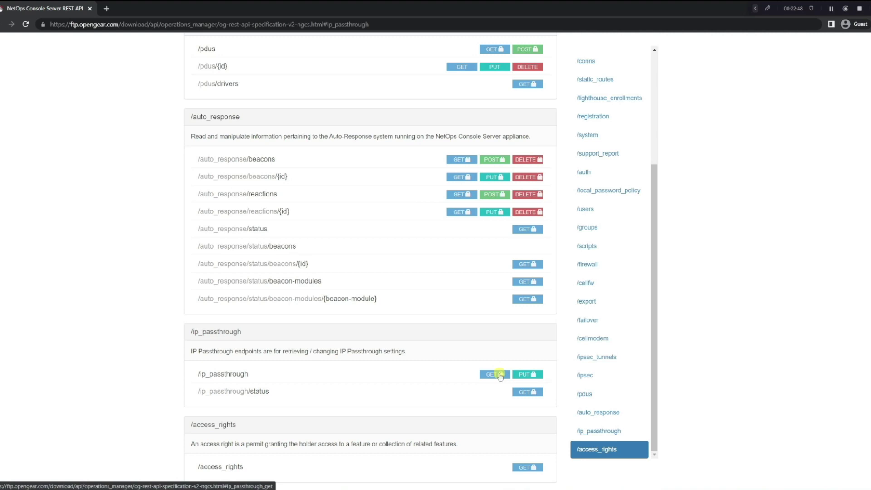
{"action": "left_click", "coordinate": [525, 374]}
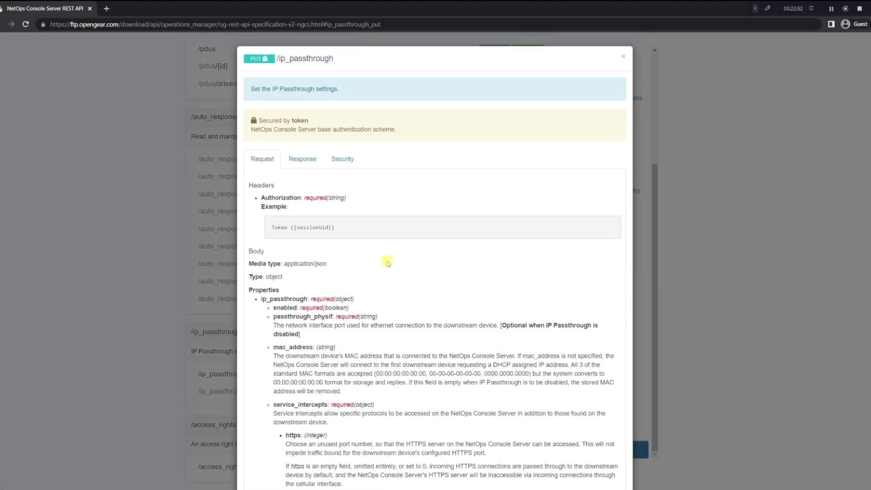
Review the PUT /ip_passthrough properties, example1 JSON body and Response tab
{"action": "scroll", "coordinate": [406, 272], "scroll_direction": "down", "scroll_amount": 1}
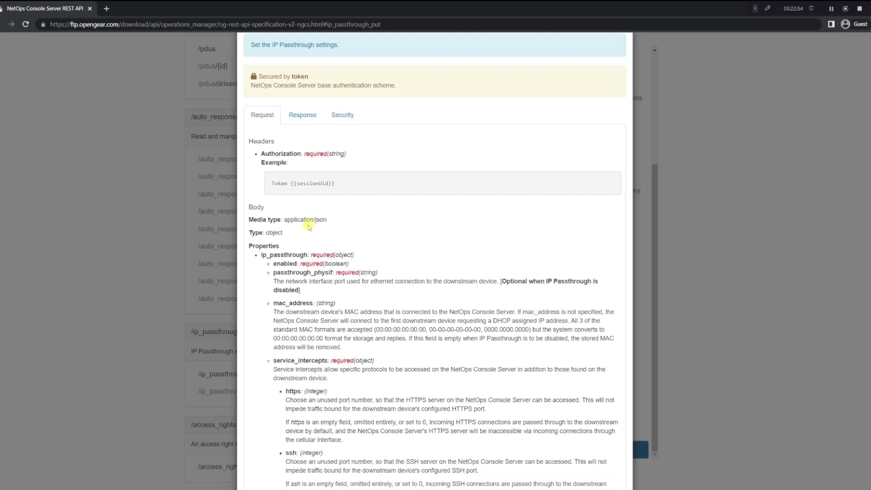
{"action": "scroll", "coordinate": [306, 218], "scroll_direction": "down", "scroll_amount": 5}
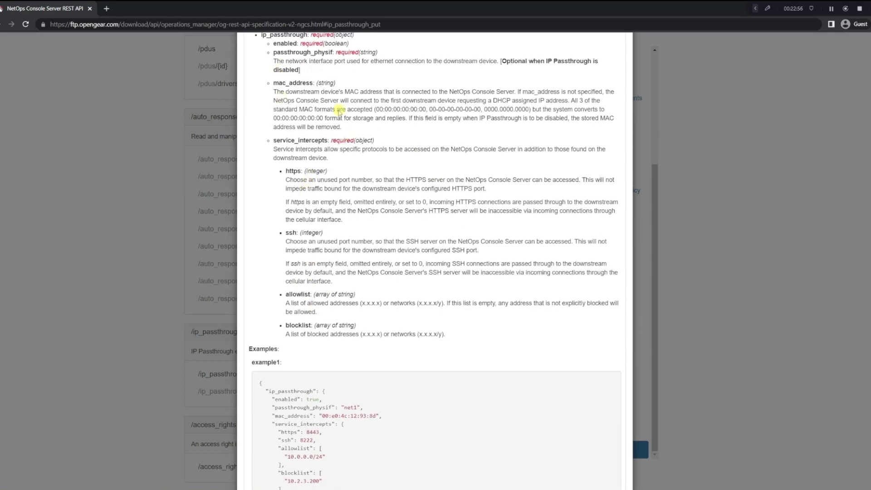
{"action": "scroll", "coordinate": [344, 204], "scroll_direction": "down", "scroll_amount": 3}
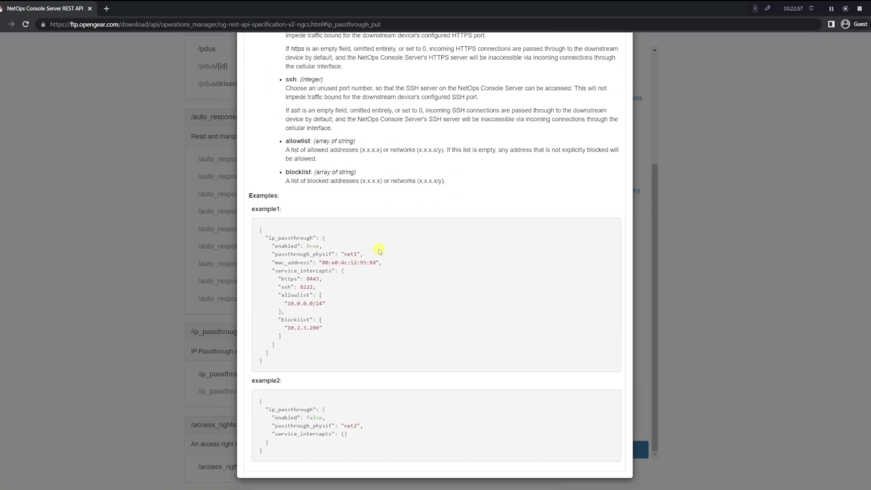
{"action": "triple_click", "coordinate": [278, 352]}
{"action": "left_click", "coordinate": [334, 235]}
{"action": "scroll", "coordinate": [338, 240], "scroll_direction": "up", "scroll_amount": 10}
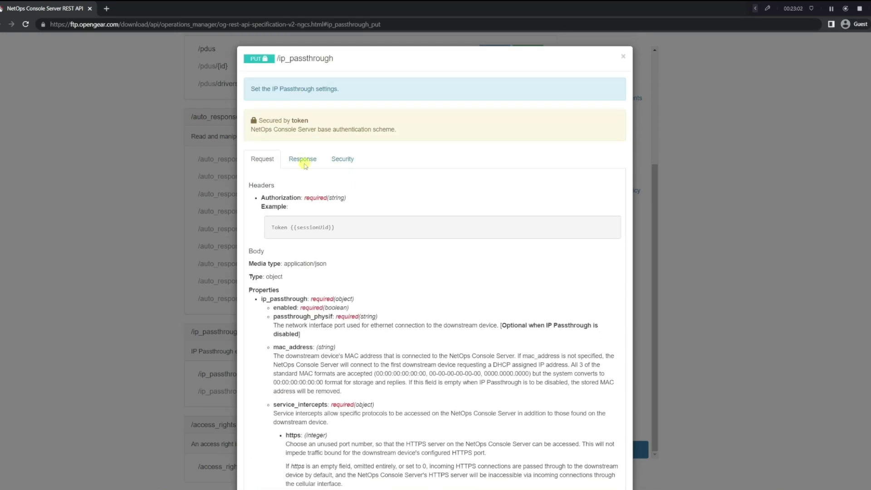
{"action": "left_click", "coordinate": [303, 159]}
{"action": "left_click", "coordinate": [263, 159]}
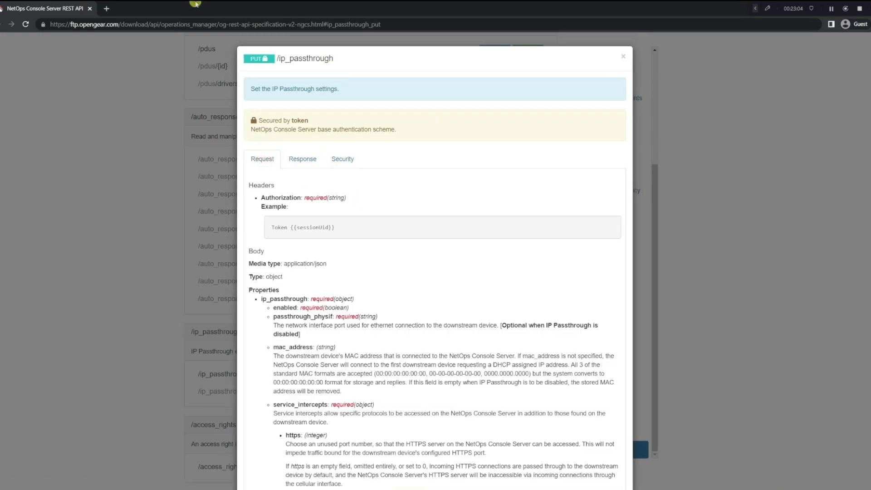